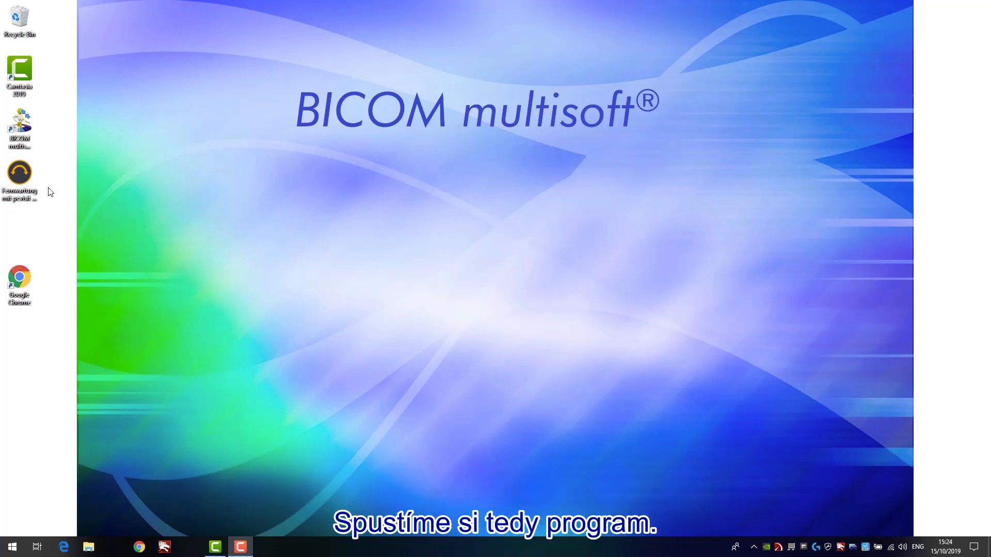
# - Launch the BICOM Pilot software and work offline in demo mode as a Mobile device
pyautogui.click(21, 130)
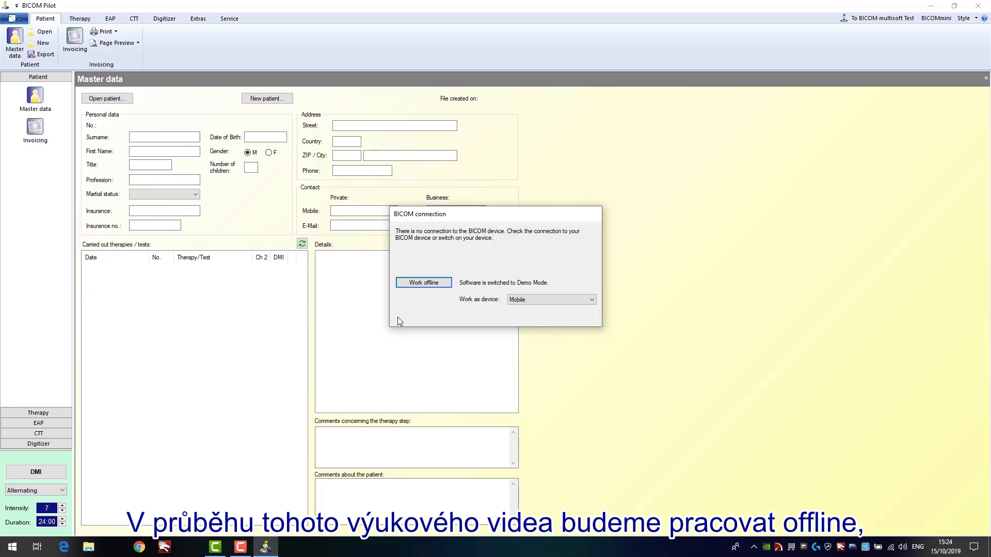
pyautogui.click(422, 284)
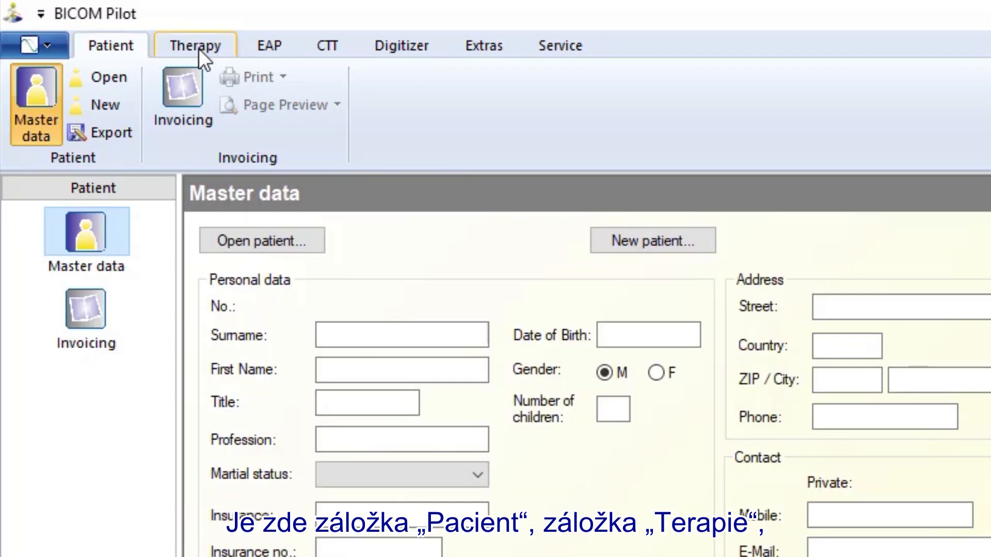
# - Look through the Therapy, EAP, CTT, Digitizer and Extras sections, and return to the patient master data
pyautogui.click(199, 49)
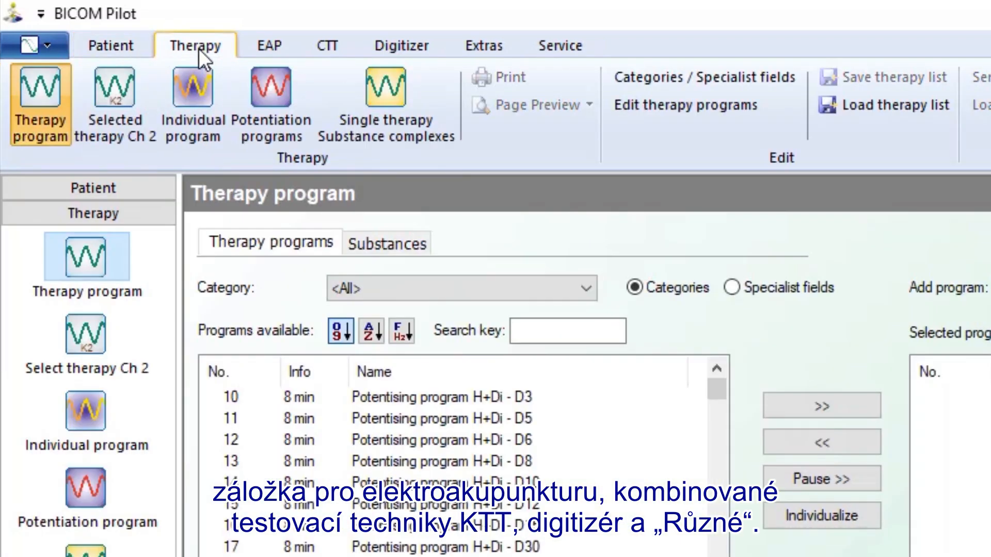
pyautogui.click(253, 49)
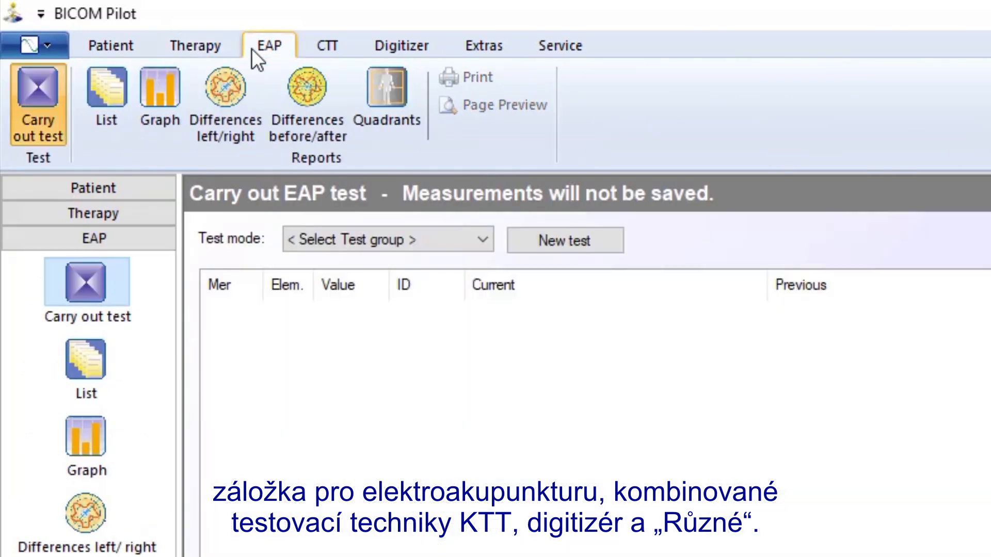
pyautogui.click(321, 46)
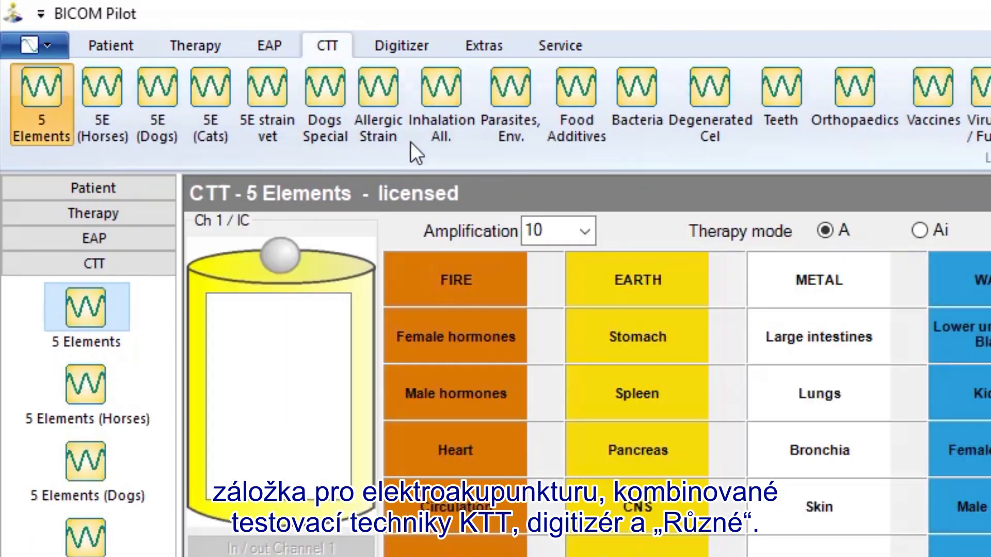
pyautogui.click(404, 48)
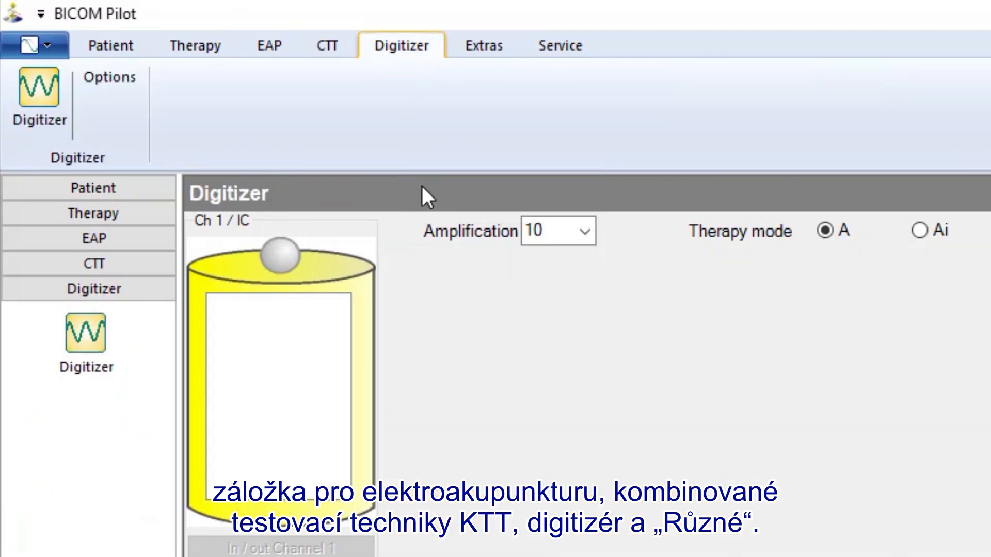
pyautogui.click(482, 44)
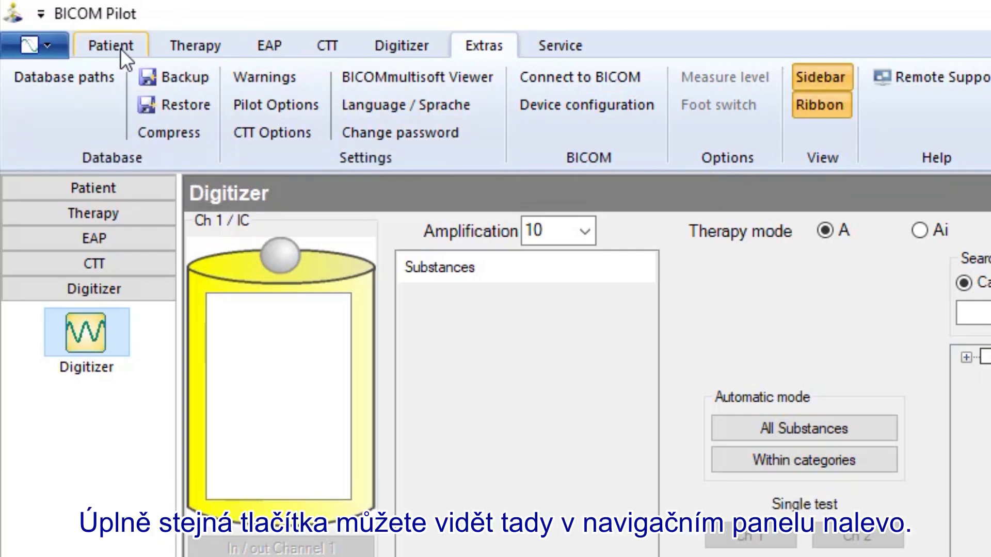
pyautogui.click(107, 45)
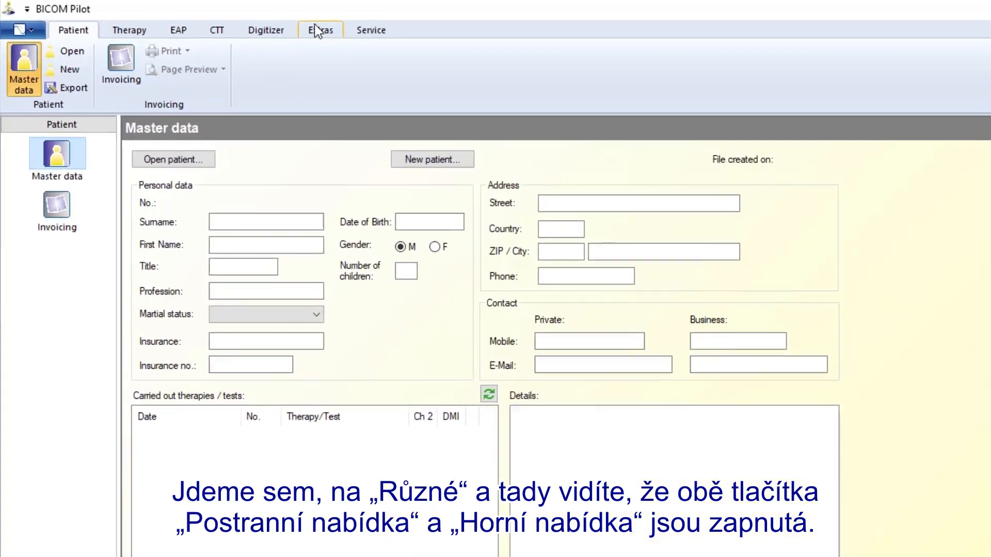
# - Hide the navigation sidebar in the view settings and show it again
pyautogui.click(316, 27)
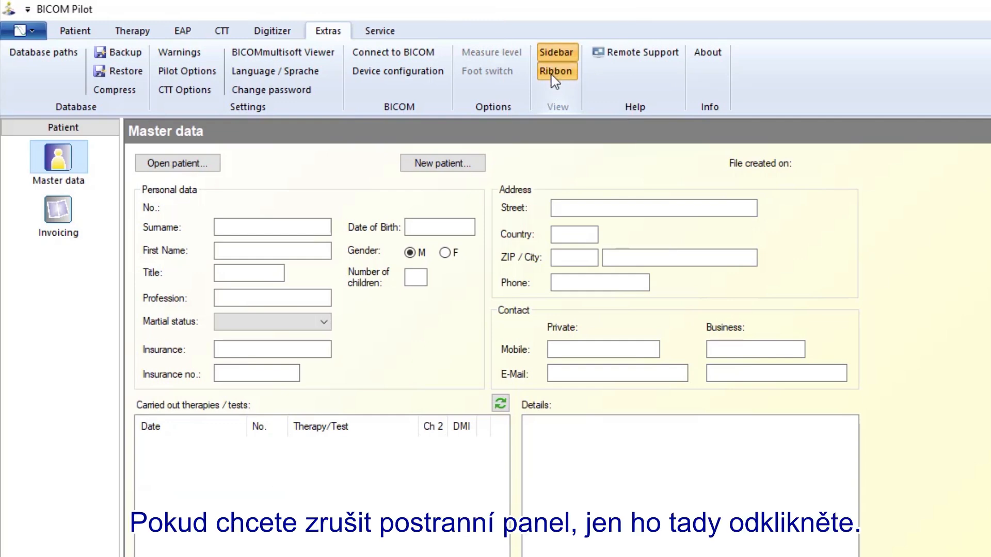
pyautogui.click(550, 54)
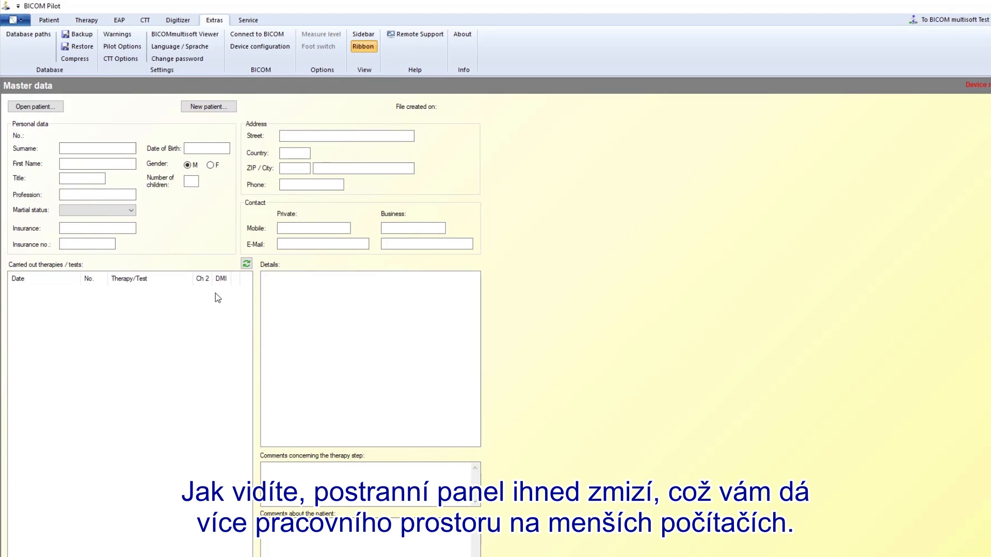
pyautogui.click(364, 35)
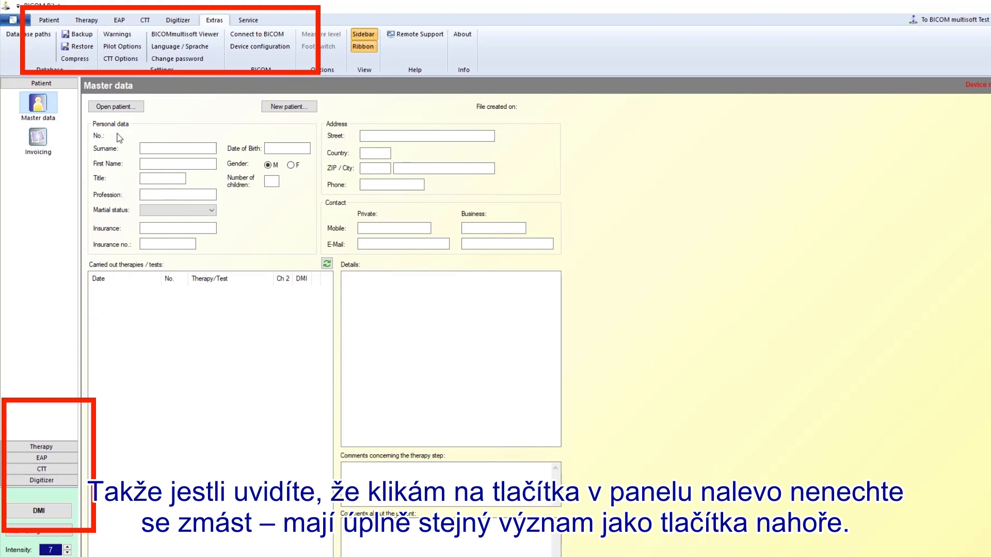
# - View the list of existing patients from the master data and close it without choosing anyone
pyautogui.click(50, 20)
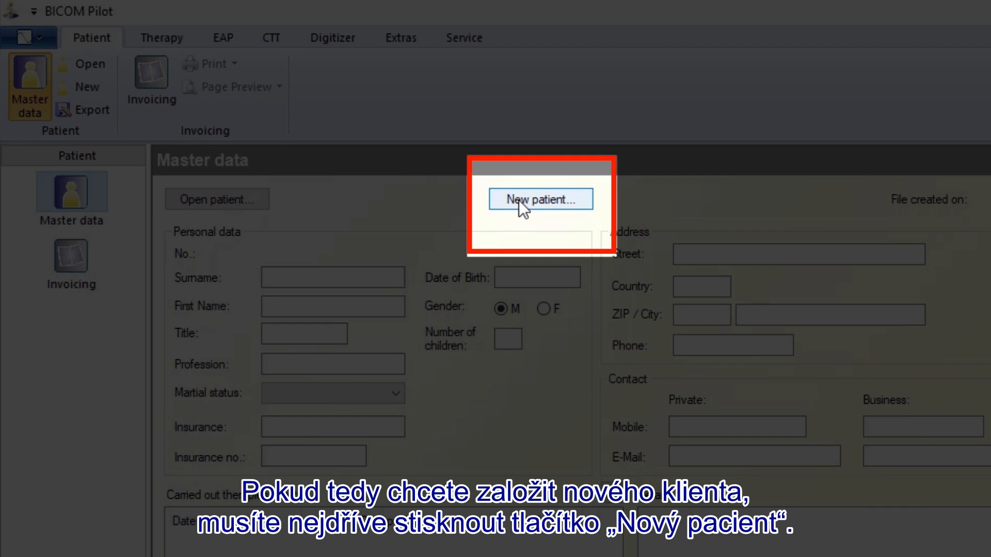
pyautogui.click(214, 198)
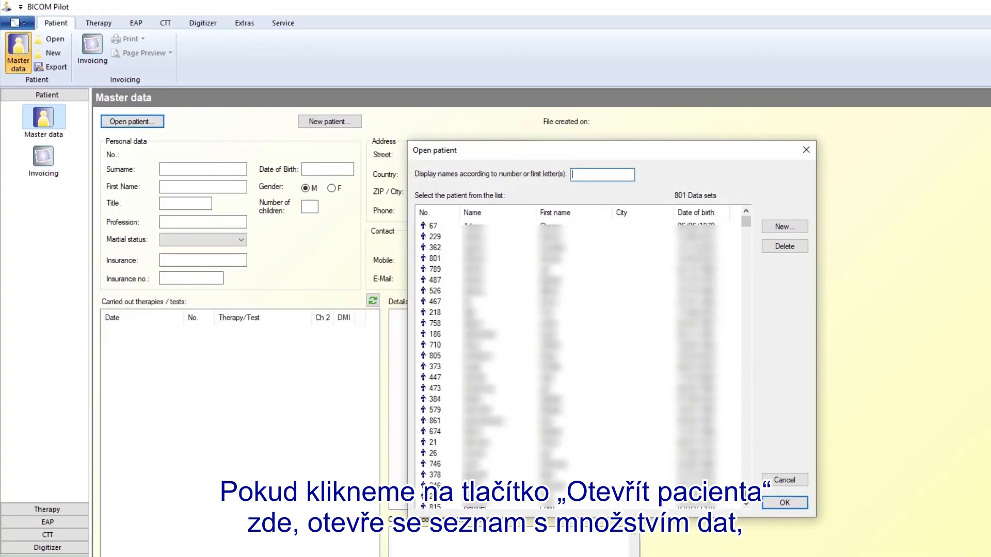
pyautogui.click(804, 148)
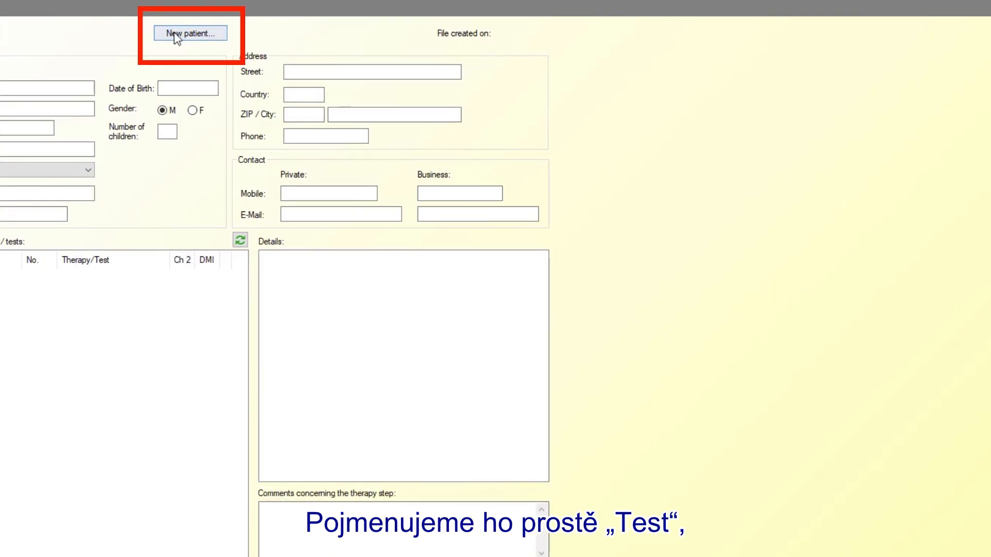
# - Start a new patient record with the surname Test and the first name Training
pyautogui.click(174, 33)
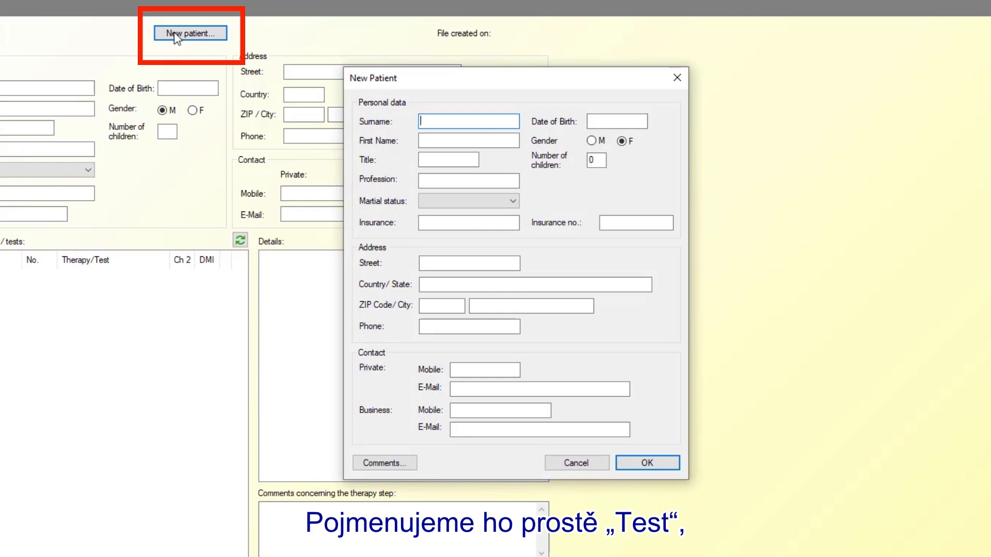
pyautogui.write('Tes')
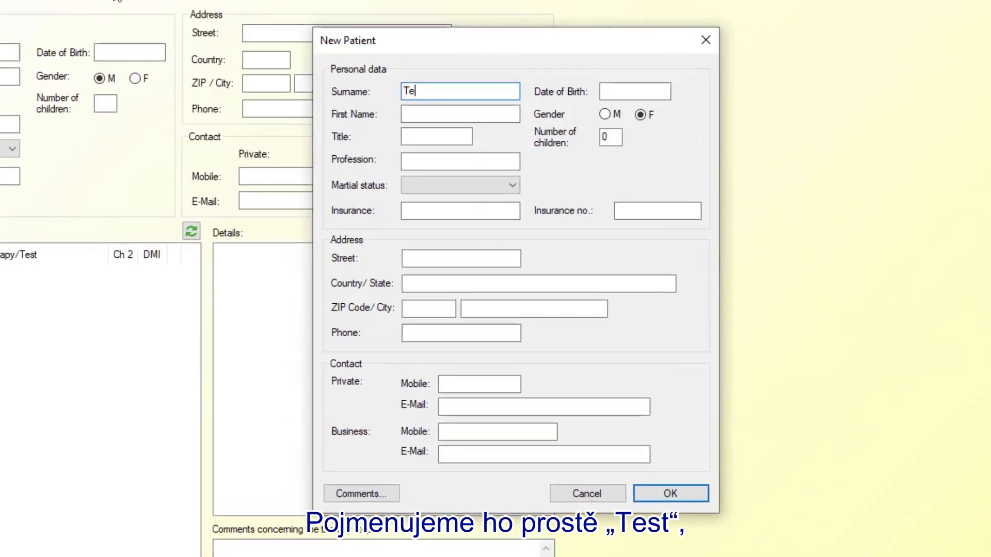
pyautogui.write('t')
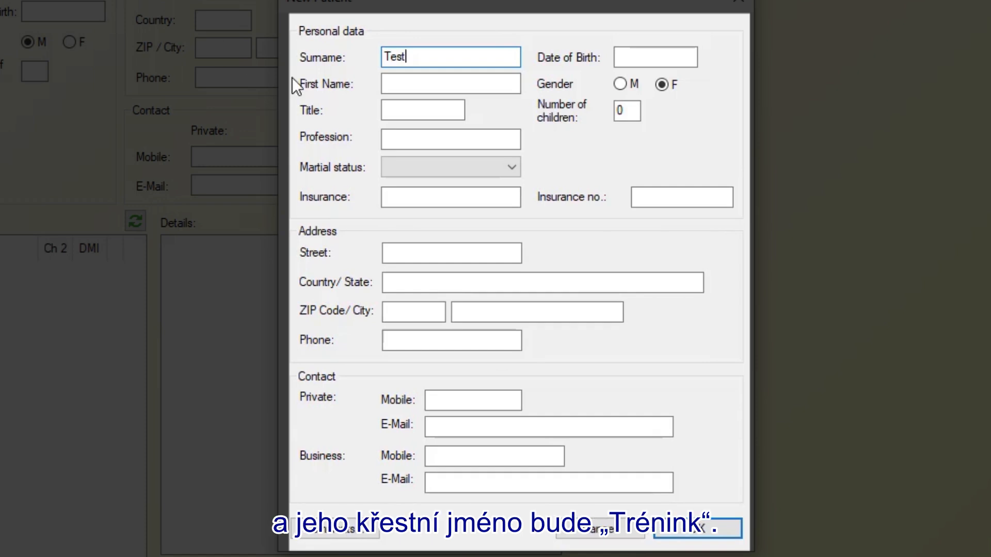
pyautogui.click(398, 83)
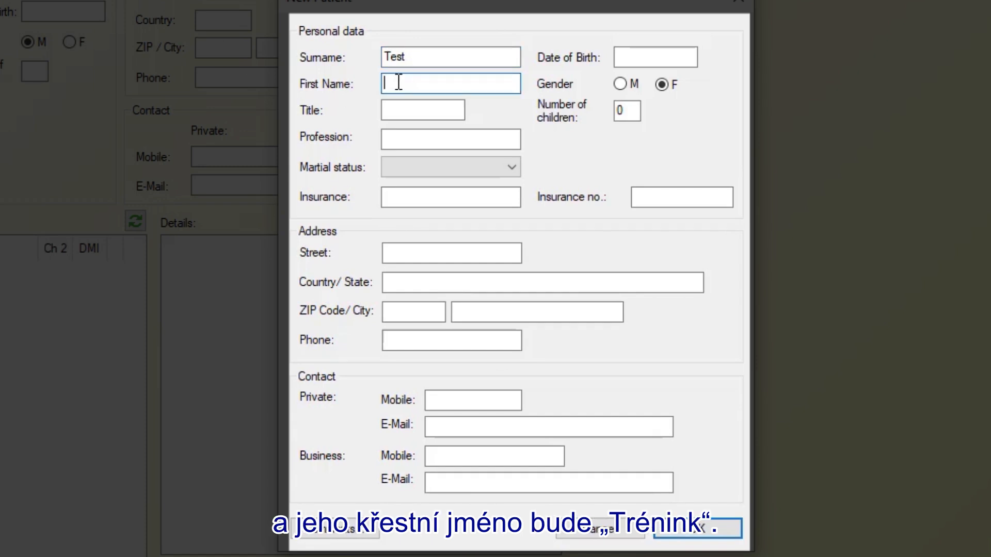
pyautogui.write('Tré')
pyautogui.write('ining')
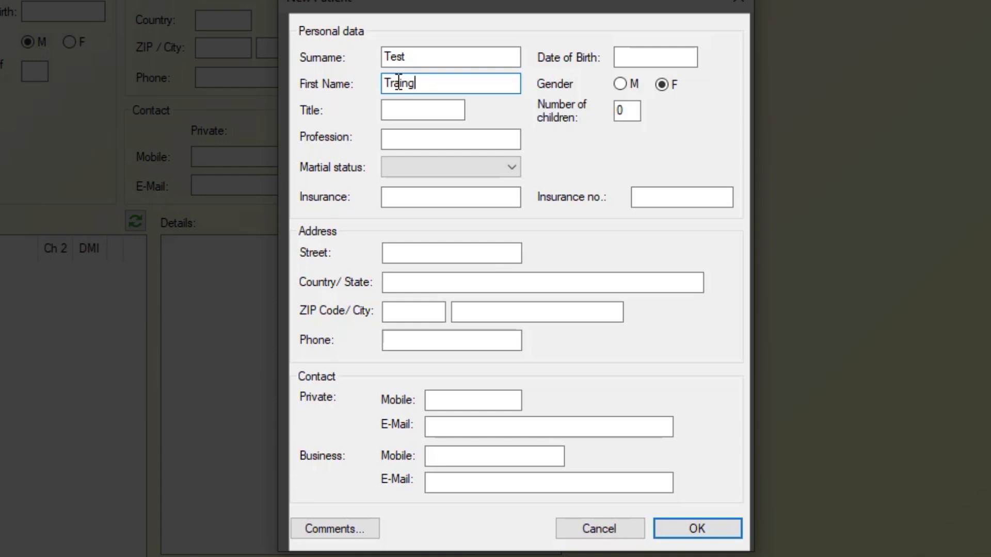
pyautogui.press('BackSpace')
pyautogui.write('ing')
# - Set the new patient's title to Mr and the gender to male
pyautogui.click(408, 110)
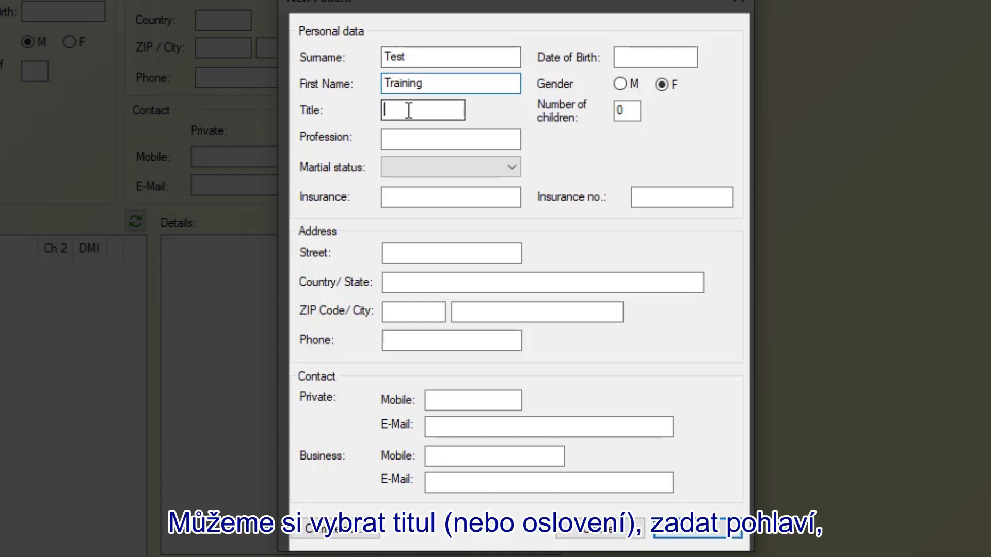
pyautogui.write('Mr')
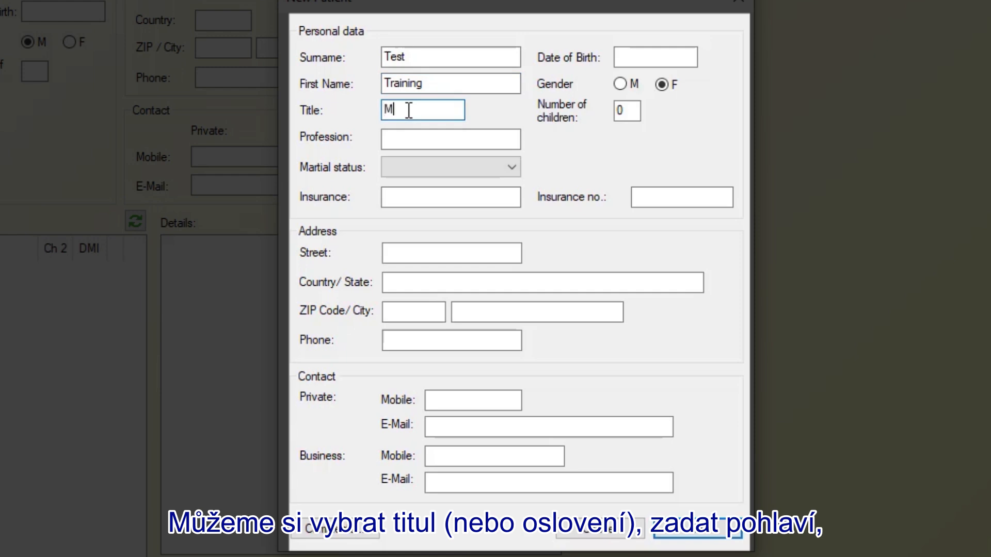
pyautogui.click(620, 82)
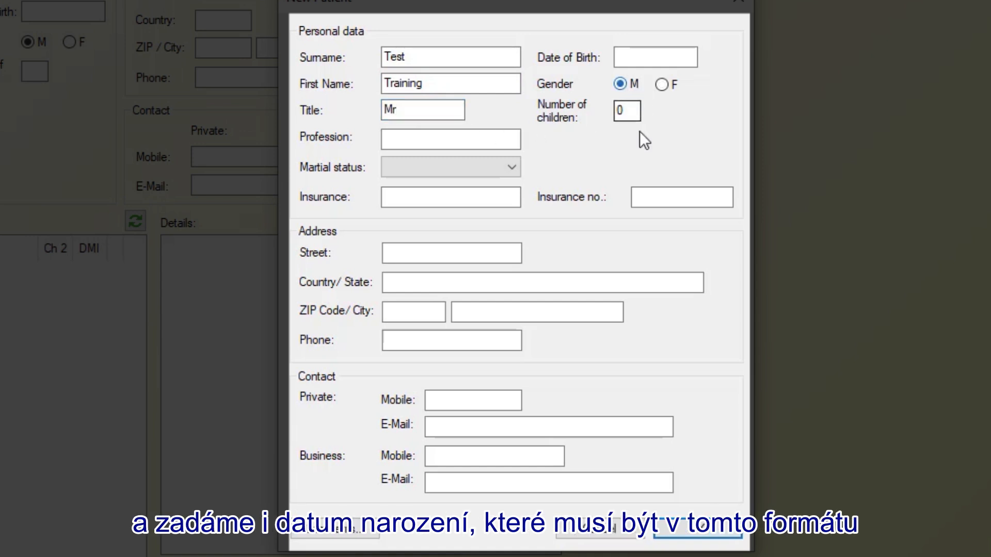
# - Enter the new patient's date of birth in day/month/year format and save the record
pyautogui.click(623, 56)
pyautogui.write('30')
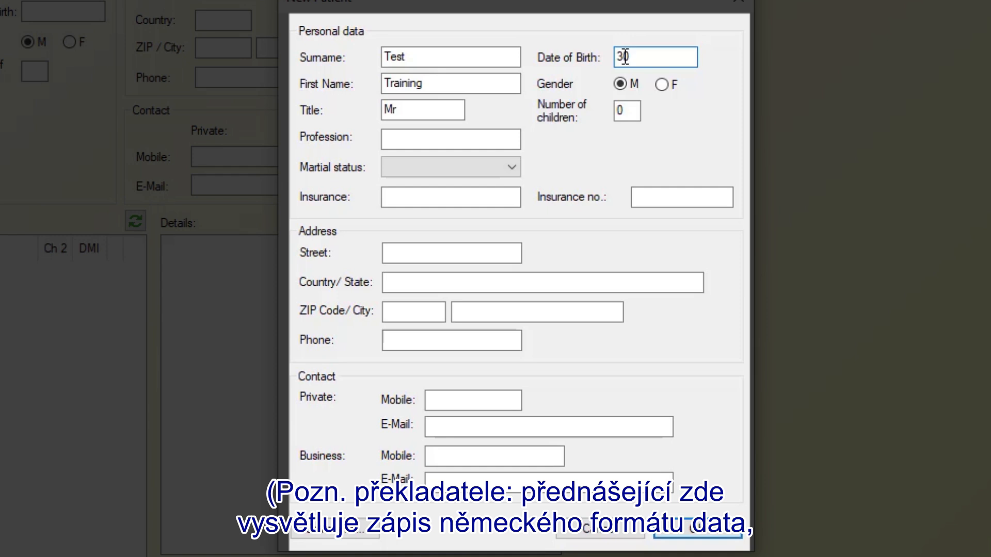
pyautogui.write('/12/')
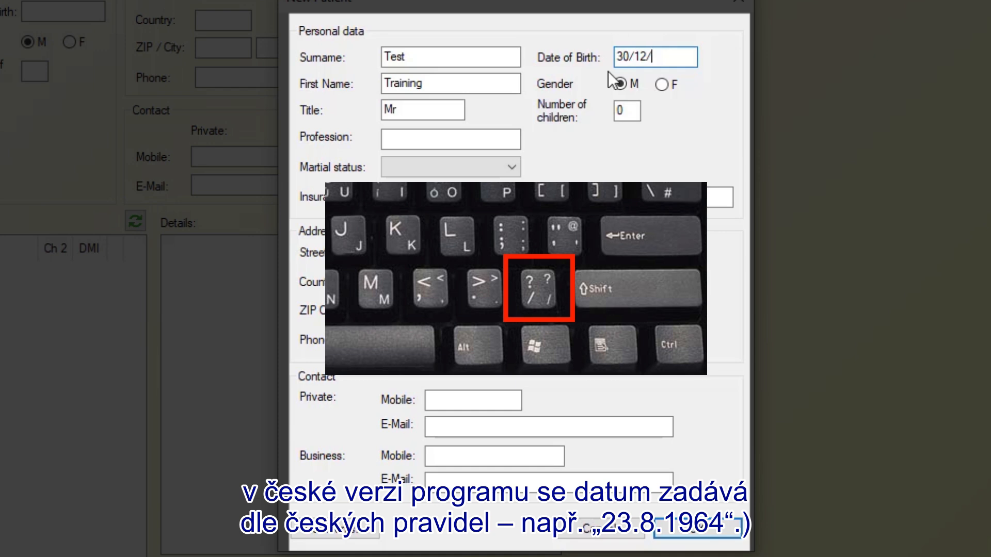
pyautogui.write('1')
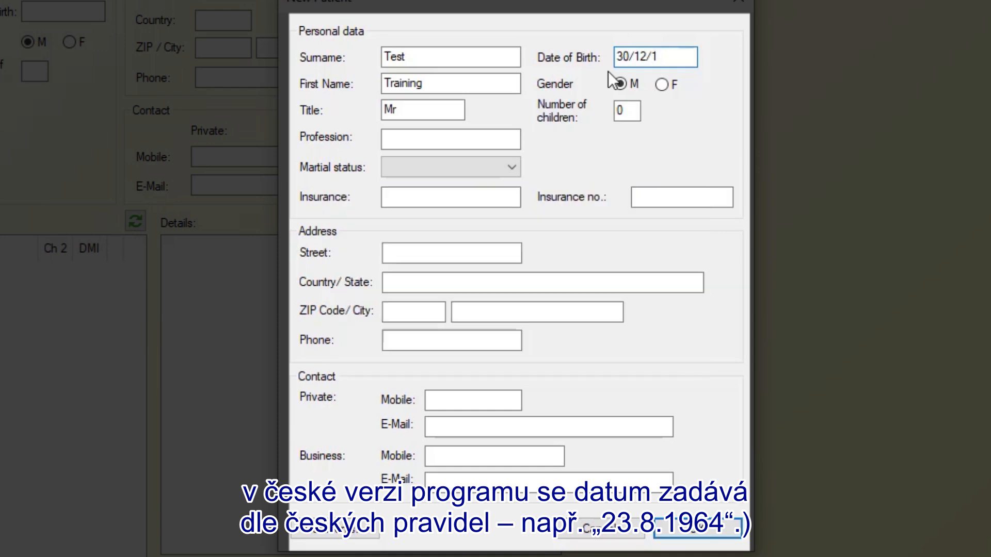
pyautogui.write('970')
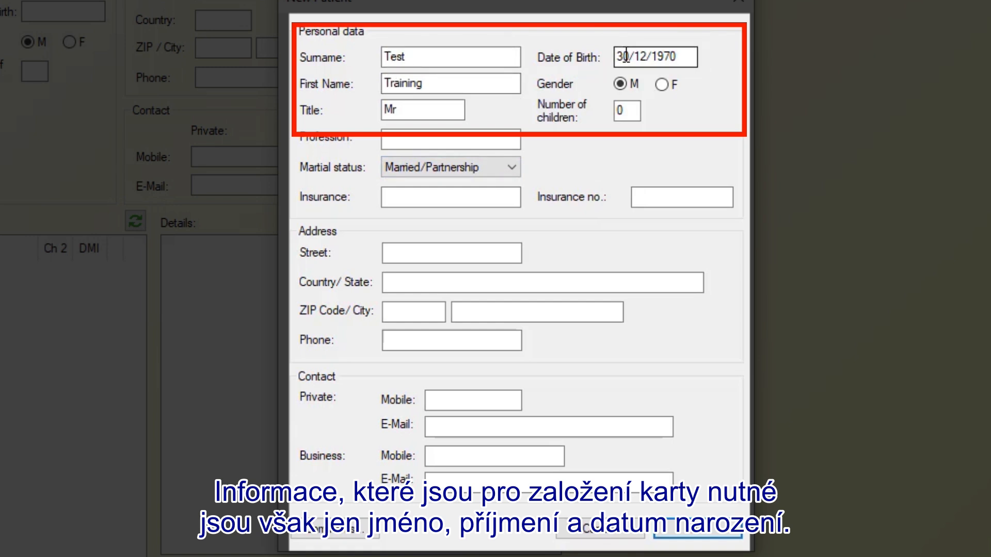
pyautogui.click(691, 523)
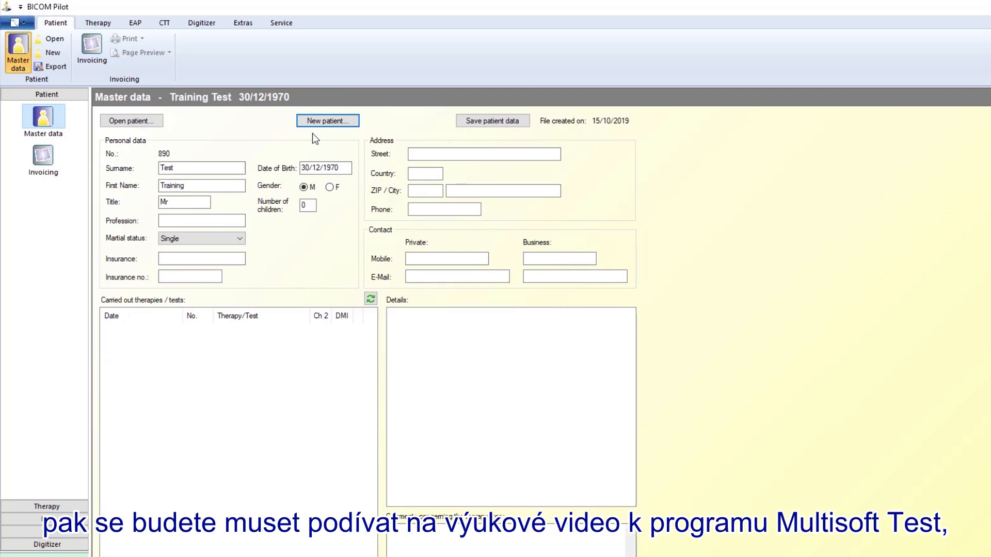
pyautogui.click(349, 121)
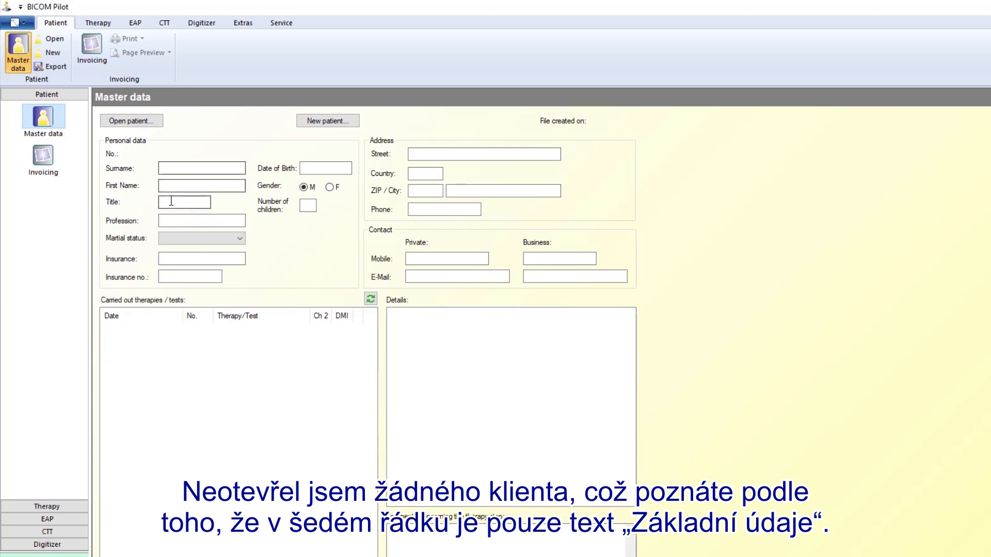
# - Run the selected therapy programs without an open patient, and stop the therapy during the first program
pyautogui.click(98, 22)
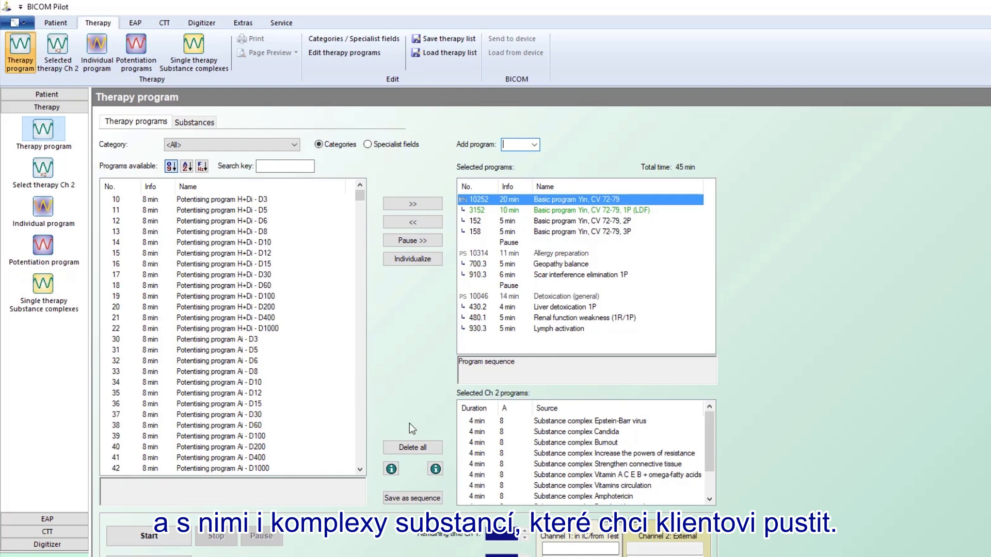
pyautogui.click(178, 539)
pyautogui.click(649, 381)
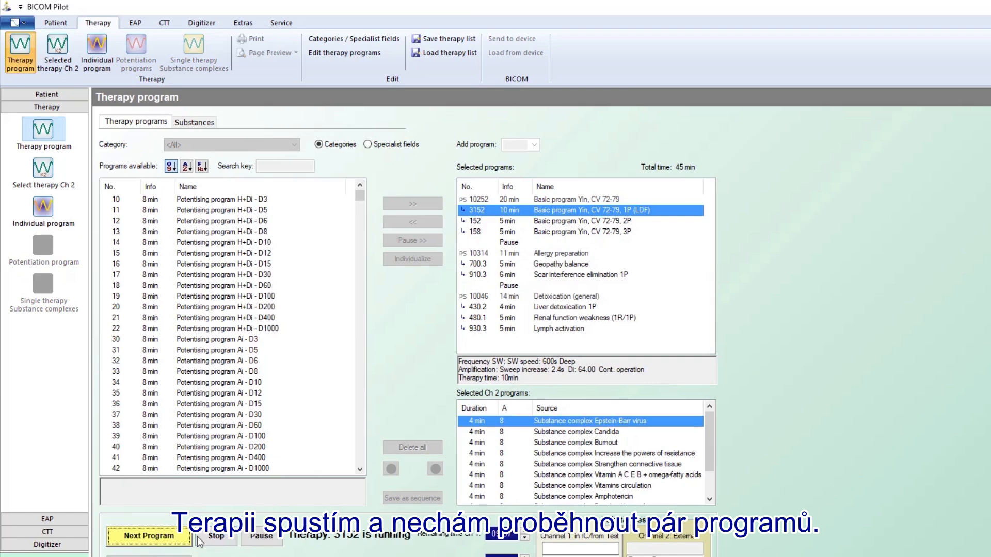
pyautogui.click(210, 537)
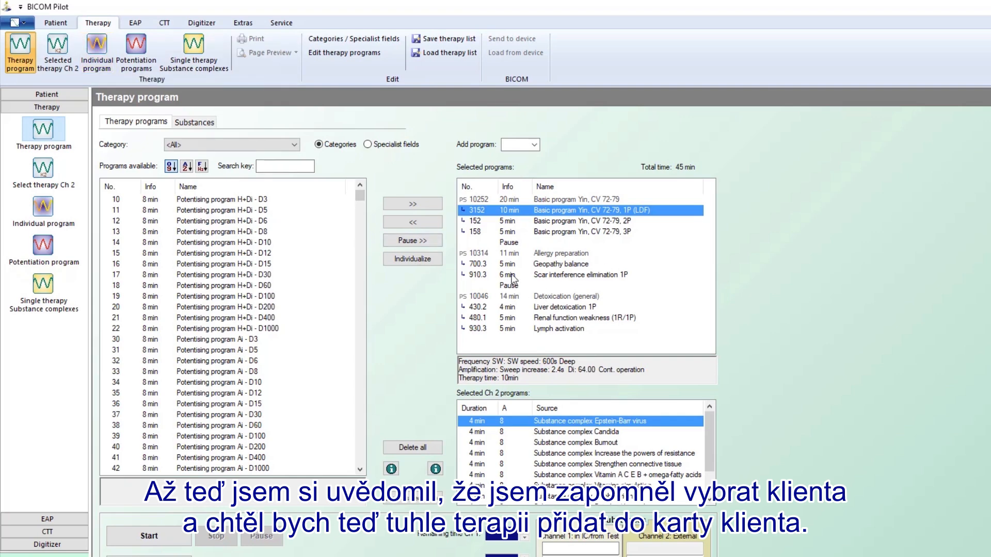
# - Return to the patient master data and bring up the list of existing patients
pyautogui.click(53, 24)
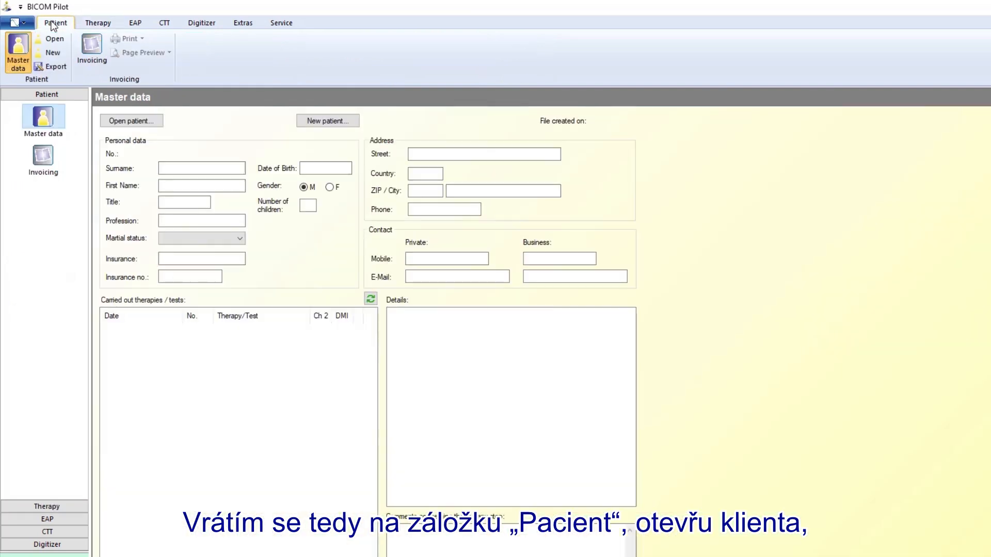
pyautogui.click(127, 122)
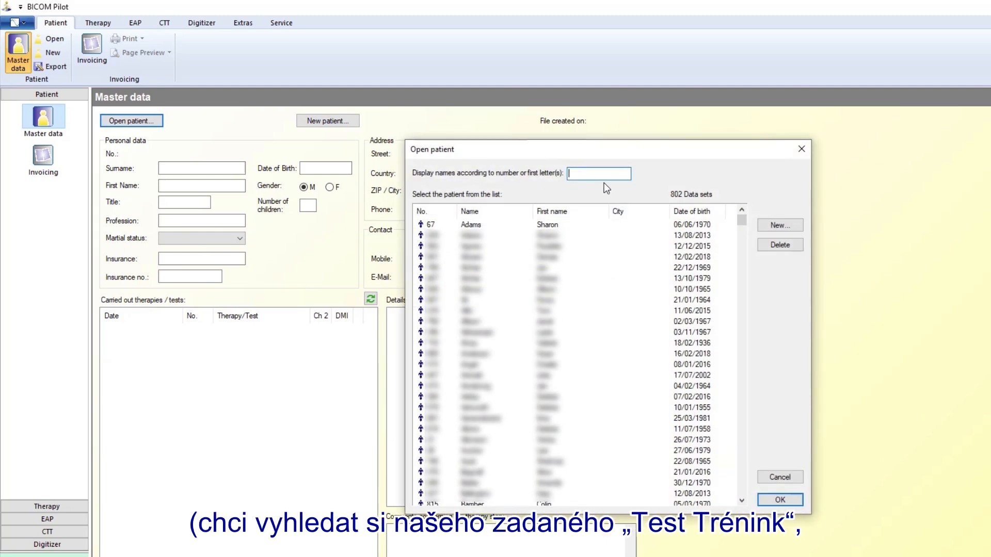
pyautogui.write('tra')
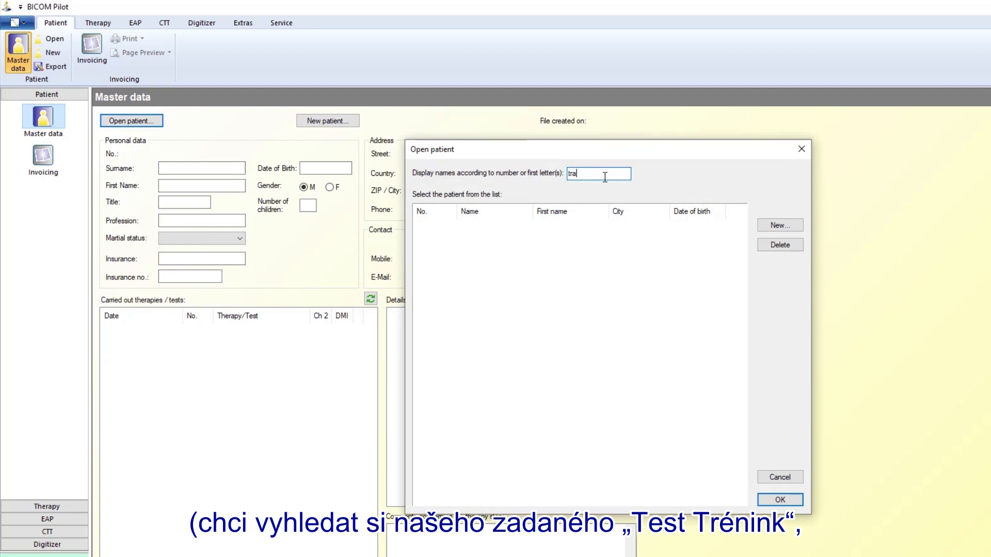
pyautogui.write('in')
pyautogui.press('BackSpace')
pyautogui.press('BackSpace')
pyautogui.press('BackSpace')
pyautogui.press('BackSpace')
pyautogui.press('BackSpace')
# - Find the training patient by surname, open the record, allocate the unassigned therapies to this patient and show the therapy programs
pyautogui.write('t')
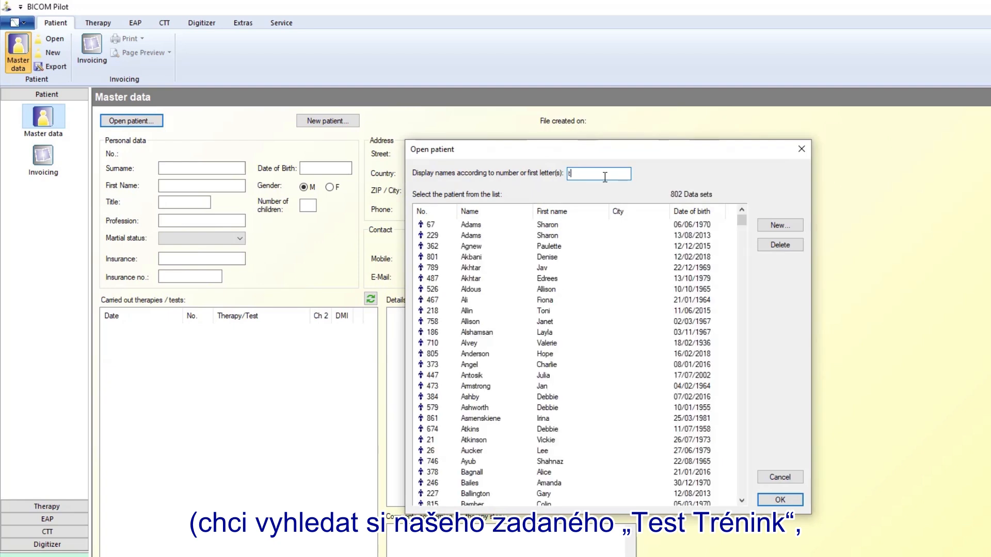
pyautogui.write('est')
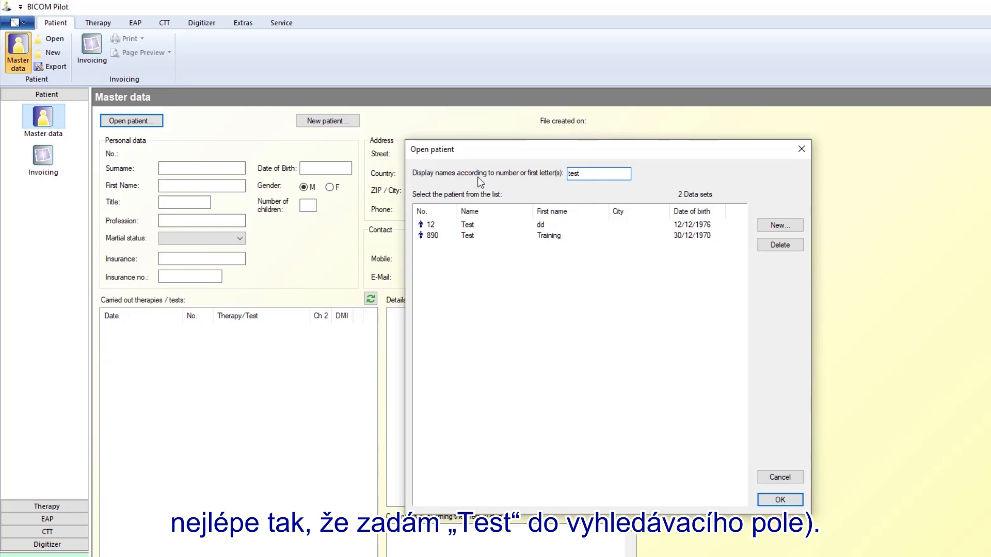
pyautogui.click(470, 237)
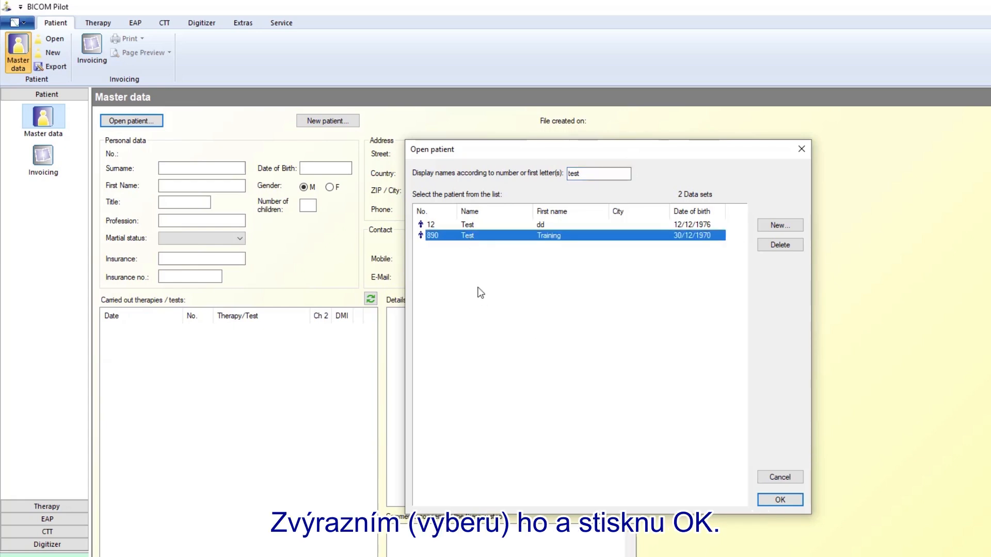
pyautogui.click(779, 497)
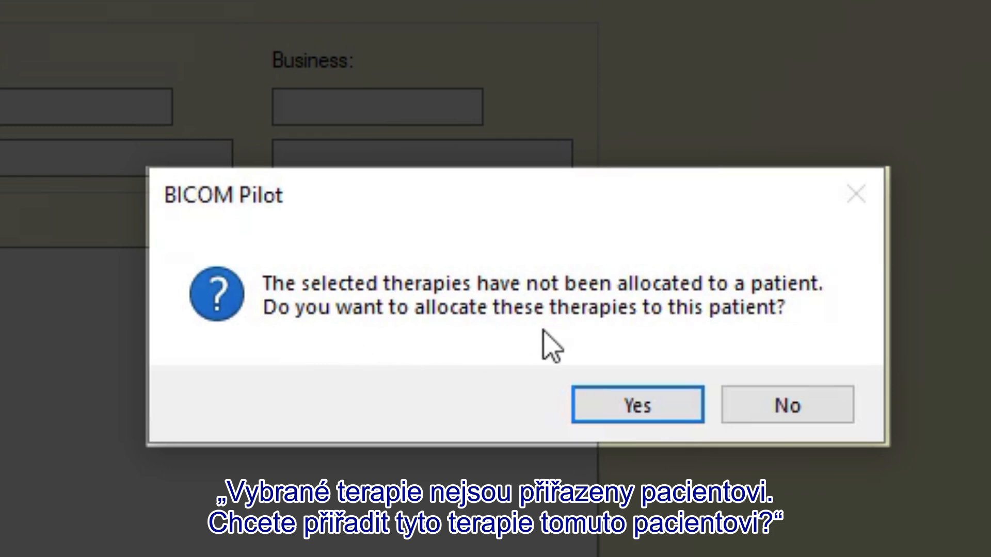
pyautogui.click(642, 400)
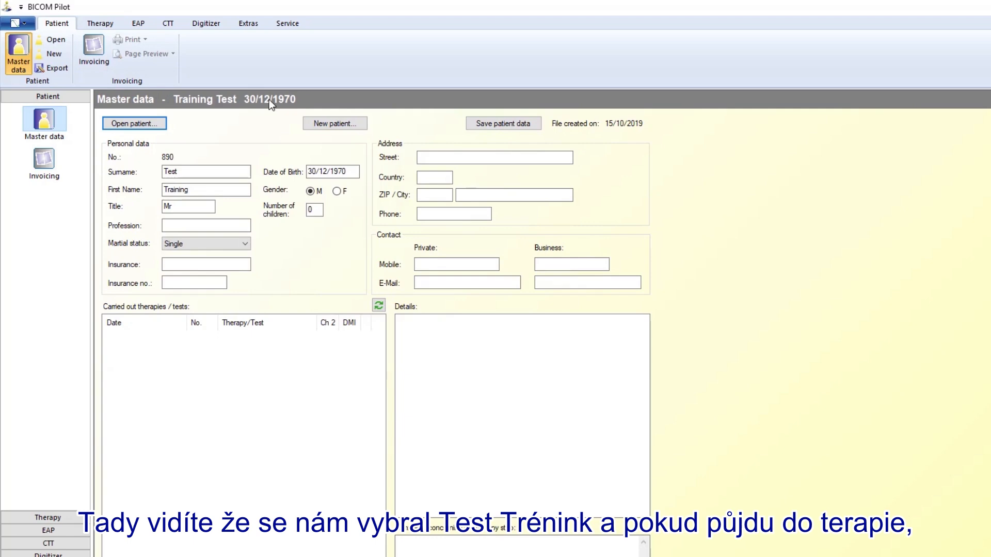
pyautogui.click(100, 24)
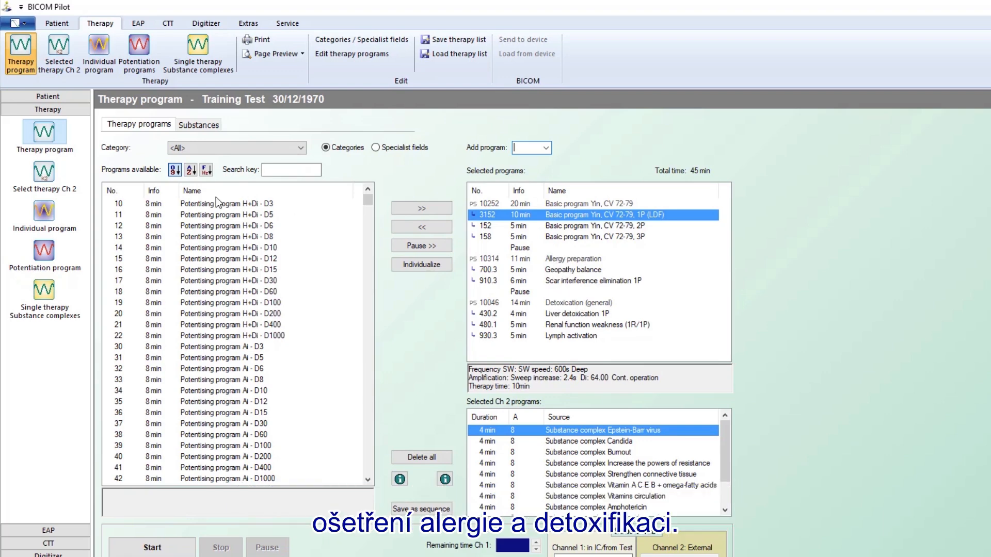
# - Look up the other test patient by the first letters of the surname and open that patient's master data
pyautogui.click(57, 23)
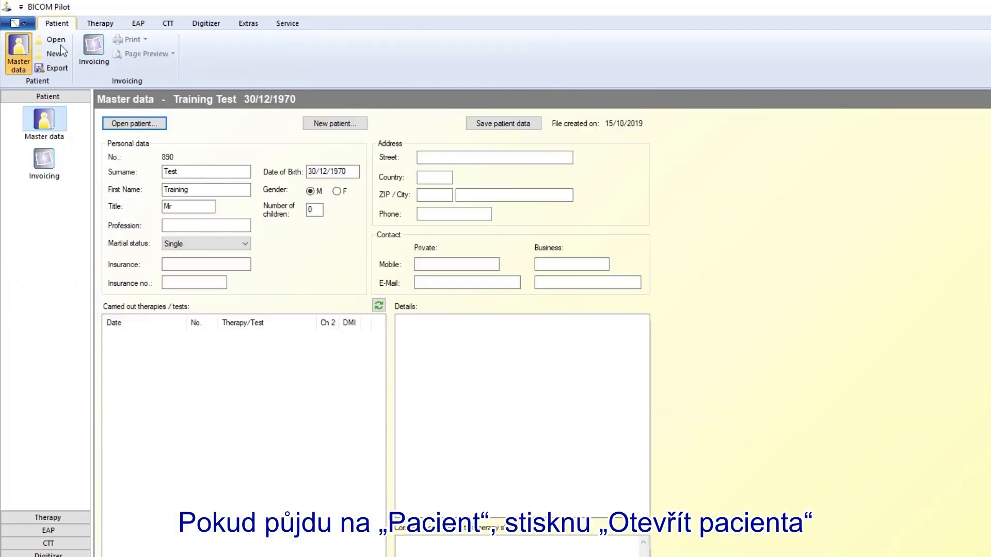
pyautogui.click(119, 126)
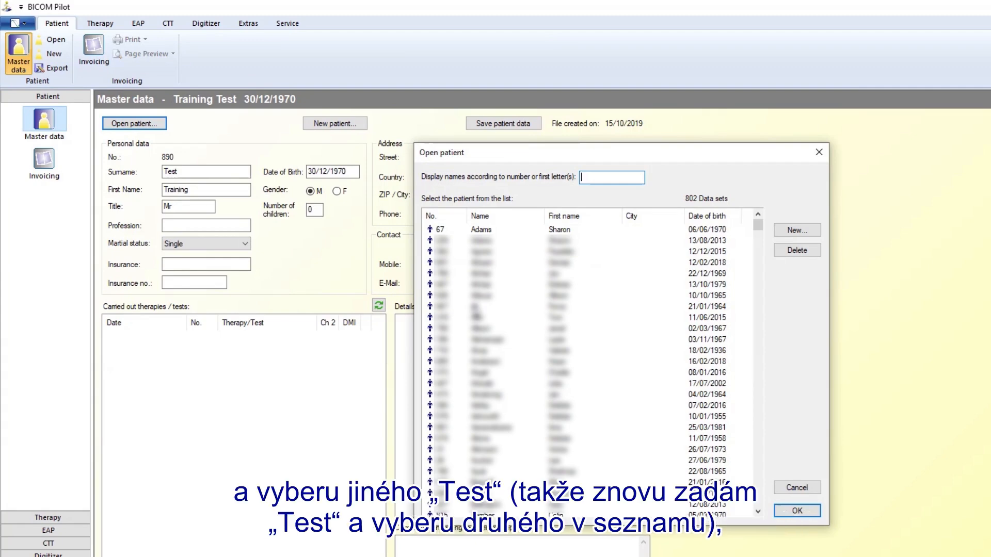
pyautogui.write('tes')
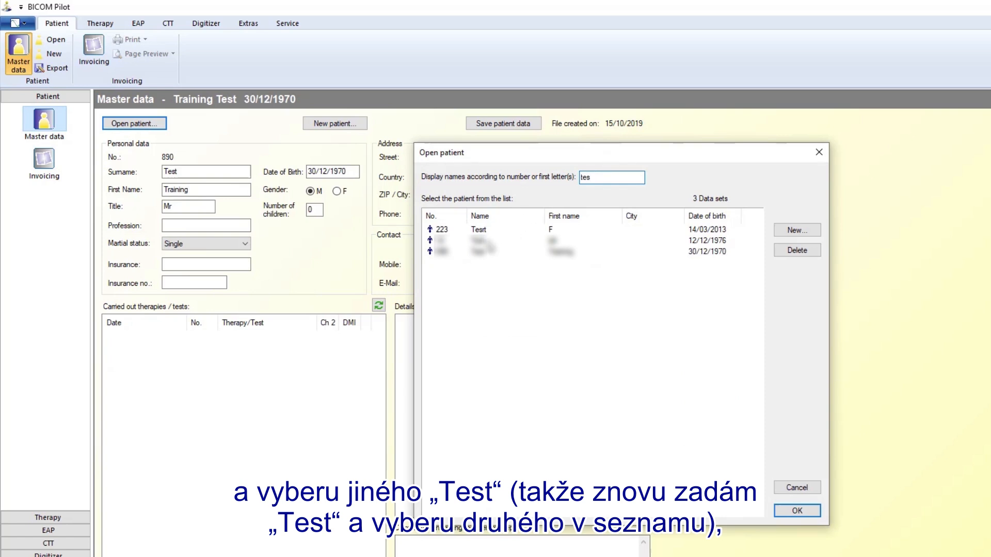
pyautogui.click(594, 240)
pyautogui.click(798, 513)
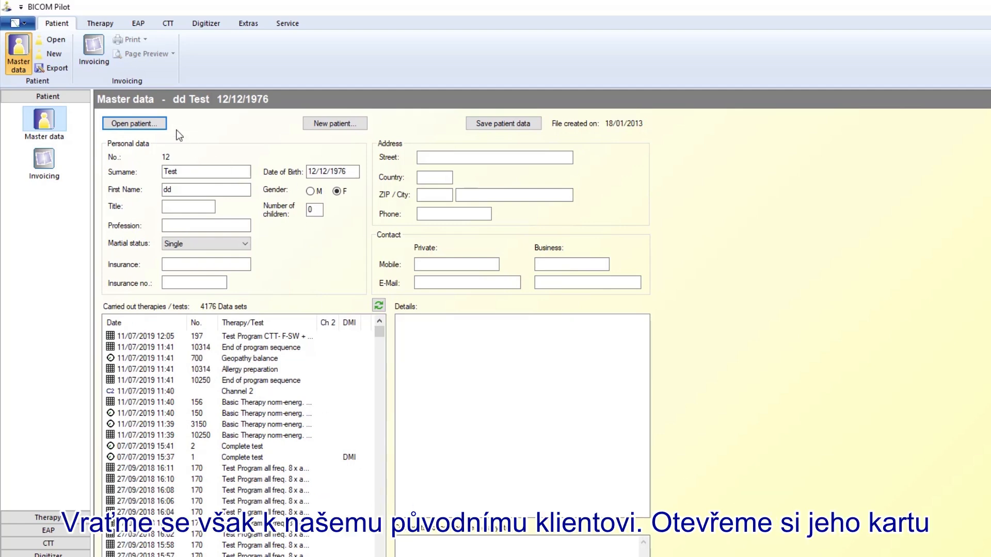
# - Reopen the training patient's record through a surname search, visit the therapy section and return to the master data
pyautogui.click(137, 125)
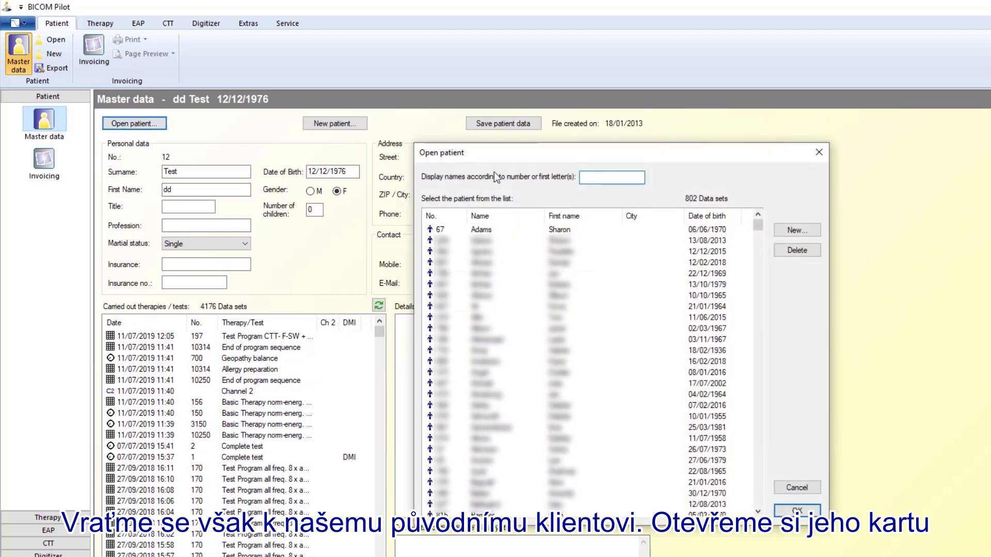
pyautogui.write('test')
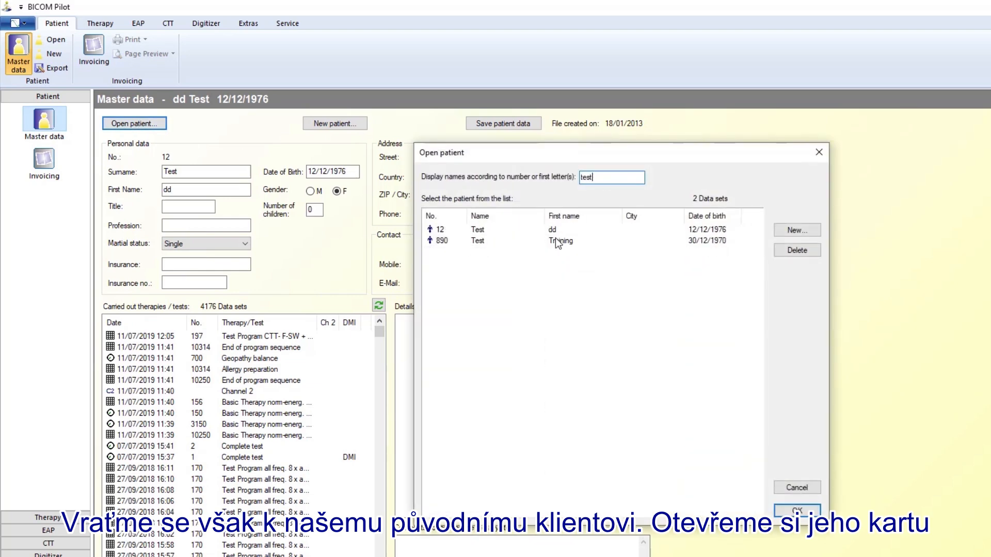
pyautogui.click(555, 239)
pyautogui.click(795, 510)
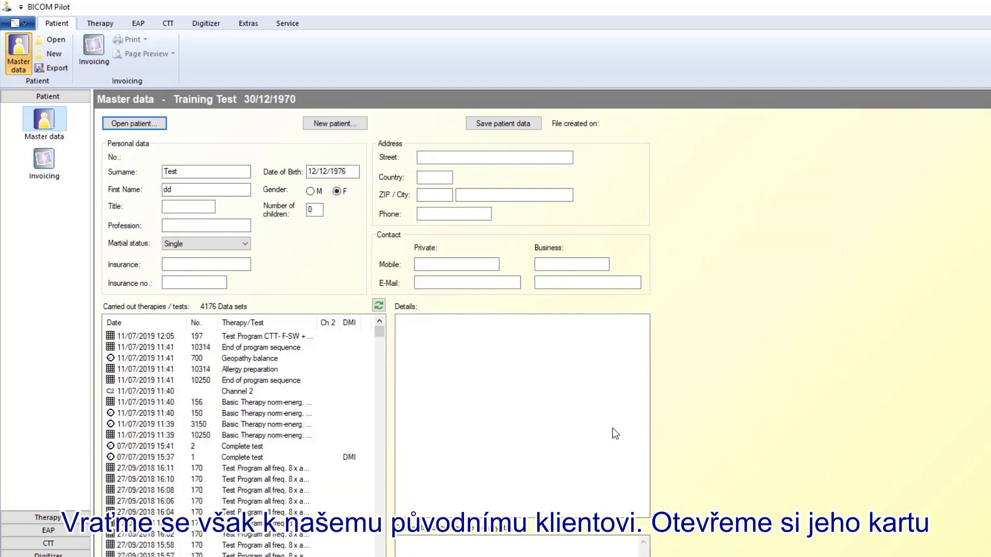
pyautogui.click(98, 24)
pyautogui.click(63, 23)
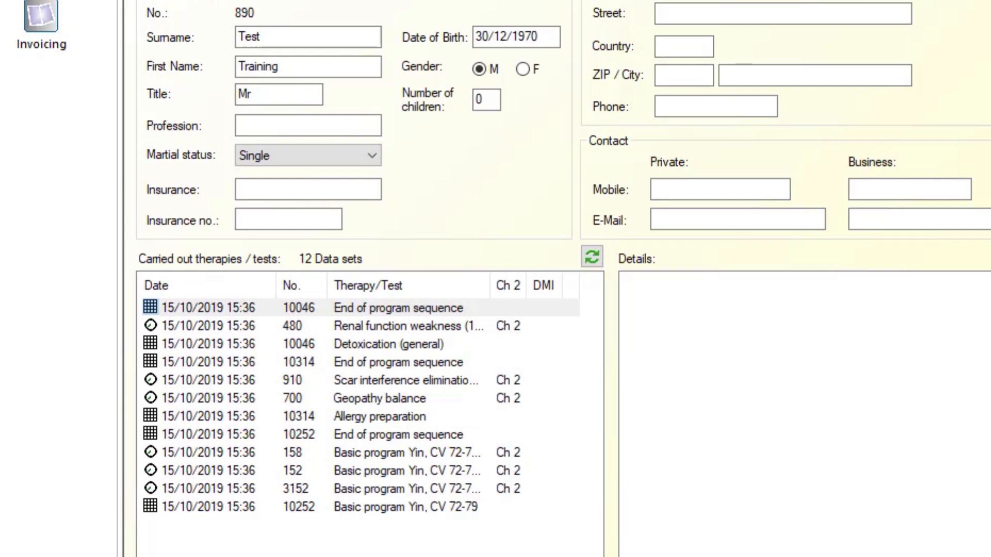
# - Examine the details of several carried out therapies, including Lymph activation, Detoxication (general) and Renal function weakness
pyautogui.click(310, 308)
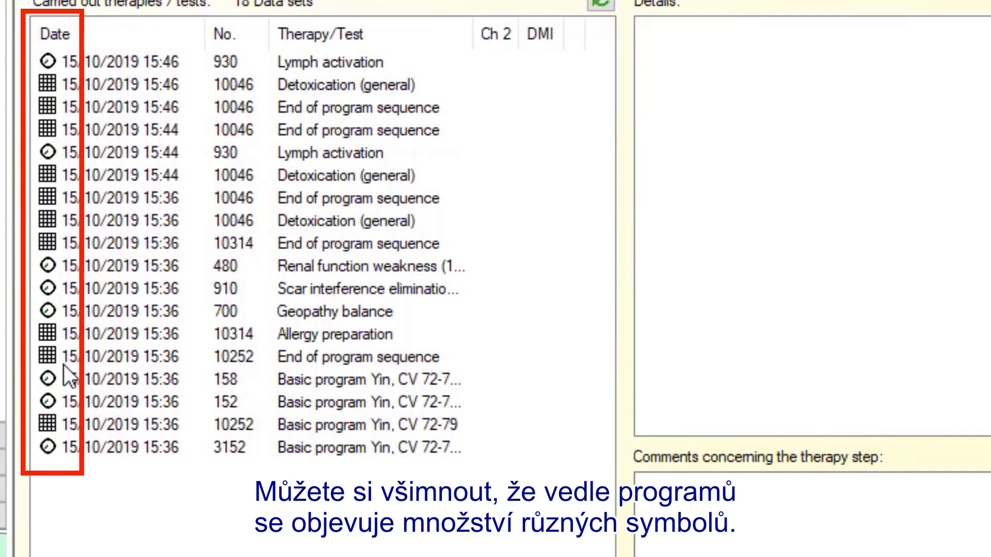
pyautogui.click(60, 60)
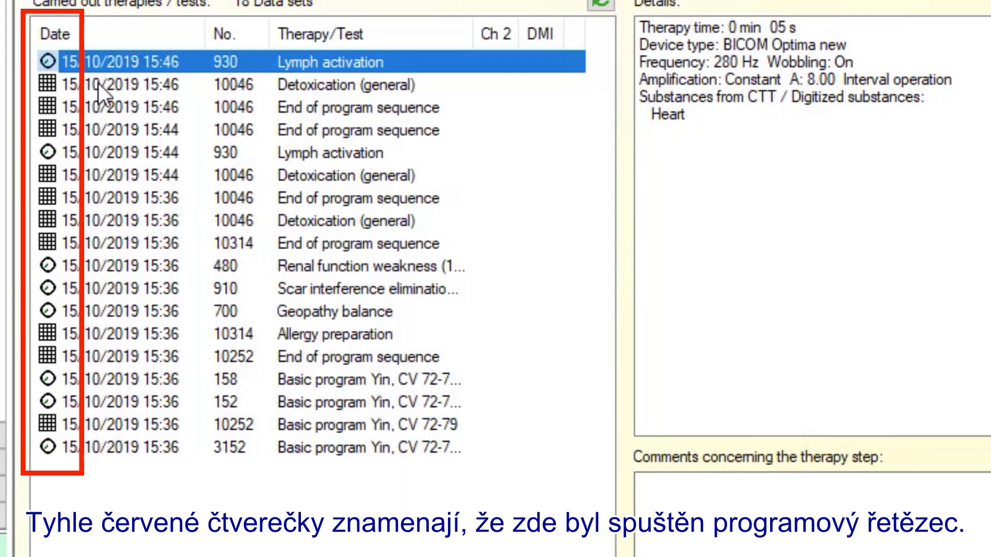
pyautogui.click(98, 84)
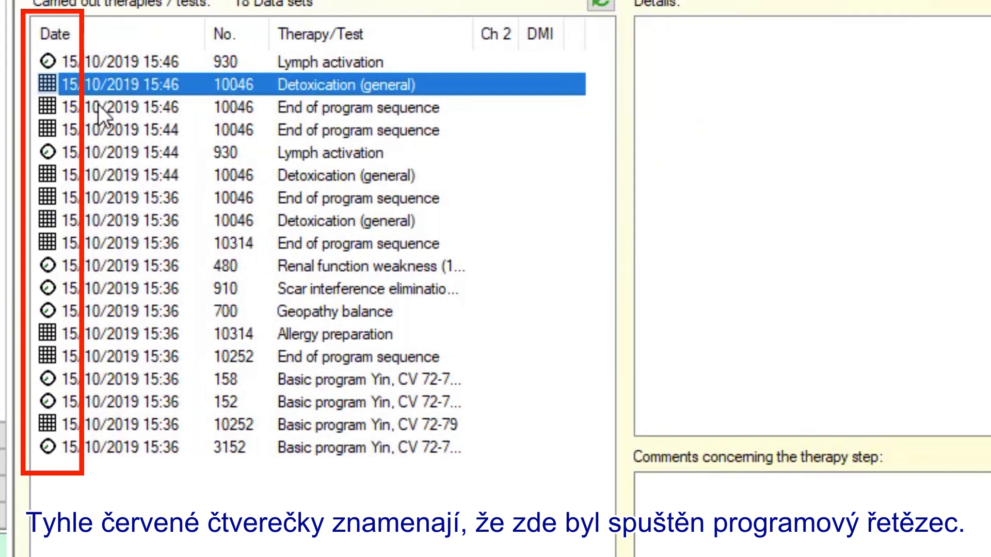
pyautogui.click(69, 152)
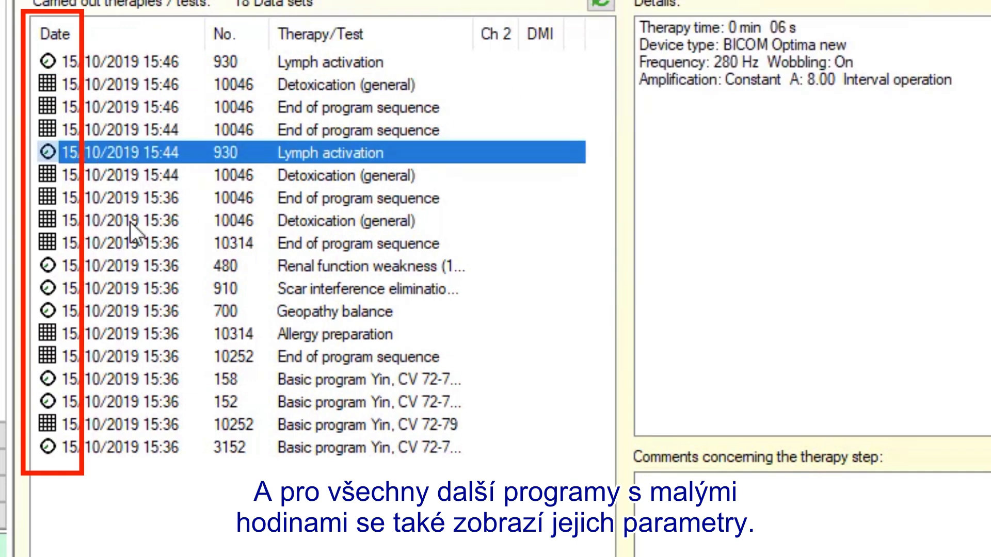
pyautogui.click(84, 268)
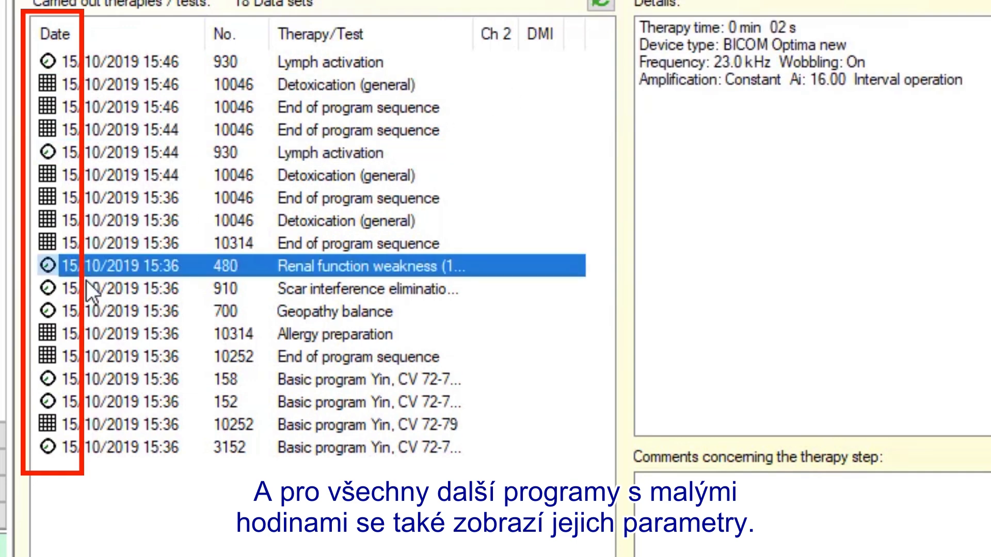
pyautogui.click(87, 287)
pyautogui.click(91, 302)
pyautogui.click(92, 285)
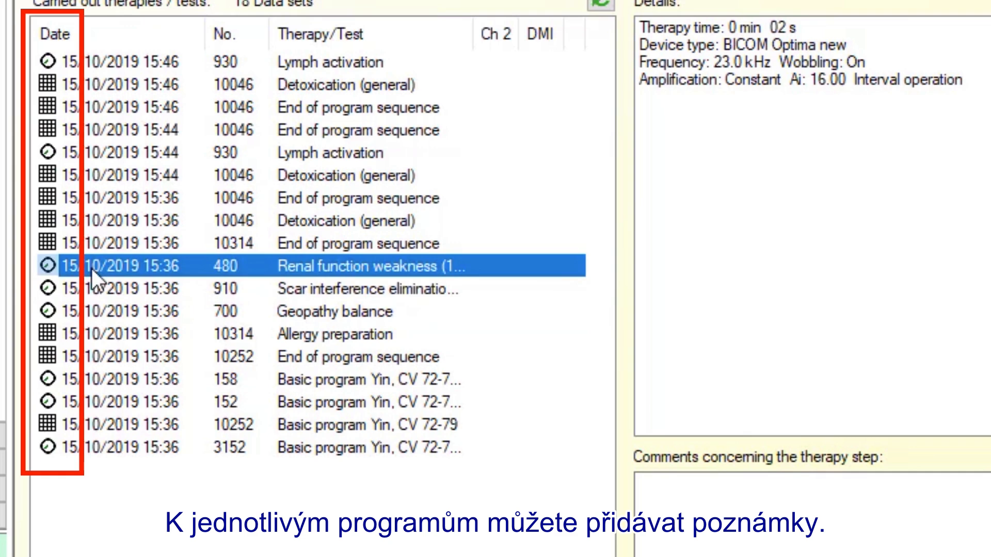
# - Add the comment "Felt the effects of the therapy during this program" to the Renal function weakness entry, and reselect the entry to check it
pyautogui.click(684, 486)
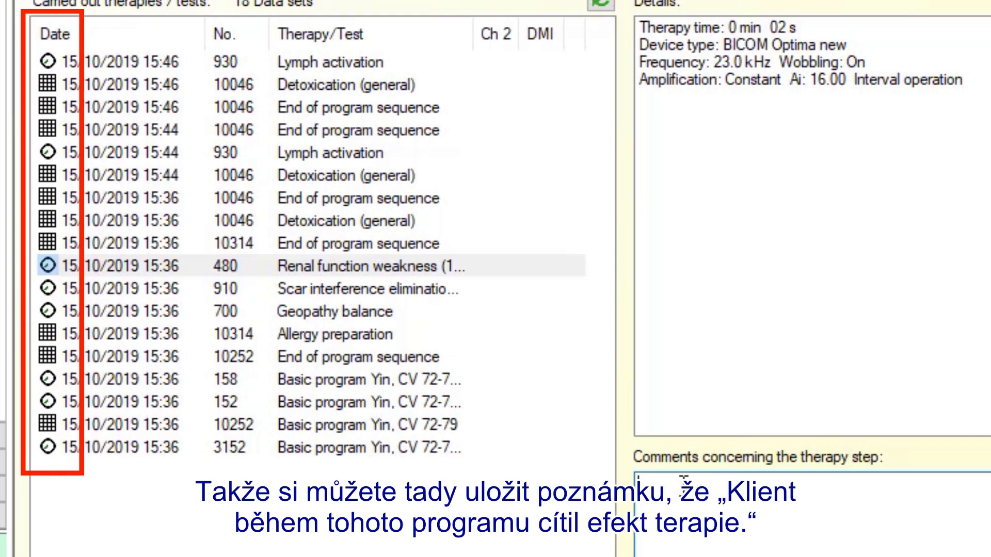
pyautogui.write('Felt')
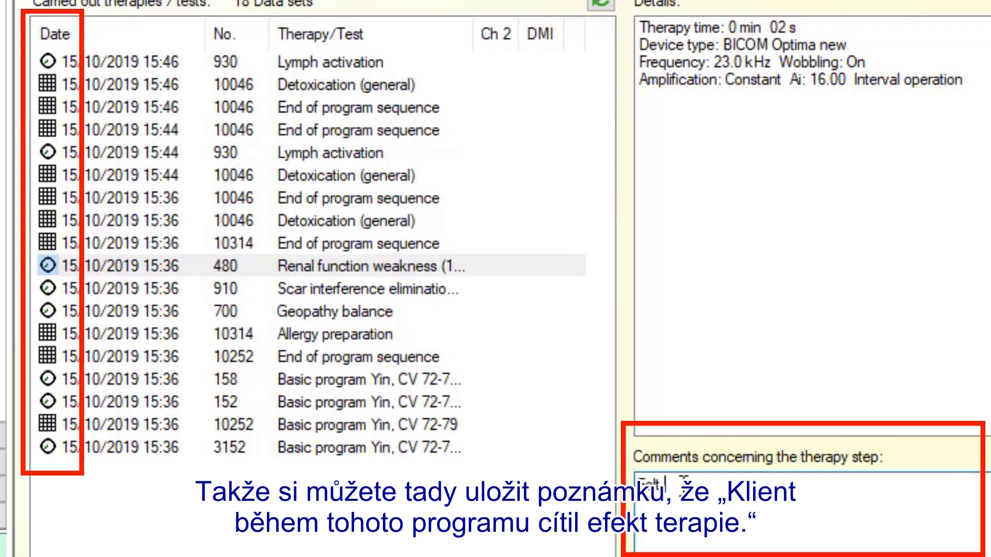
pyautogui.write(' the')
pyautogui.write(' effect')
pyautogui.write('s during the therap')
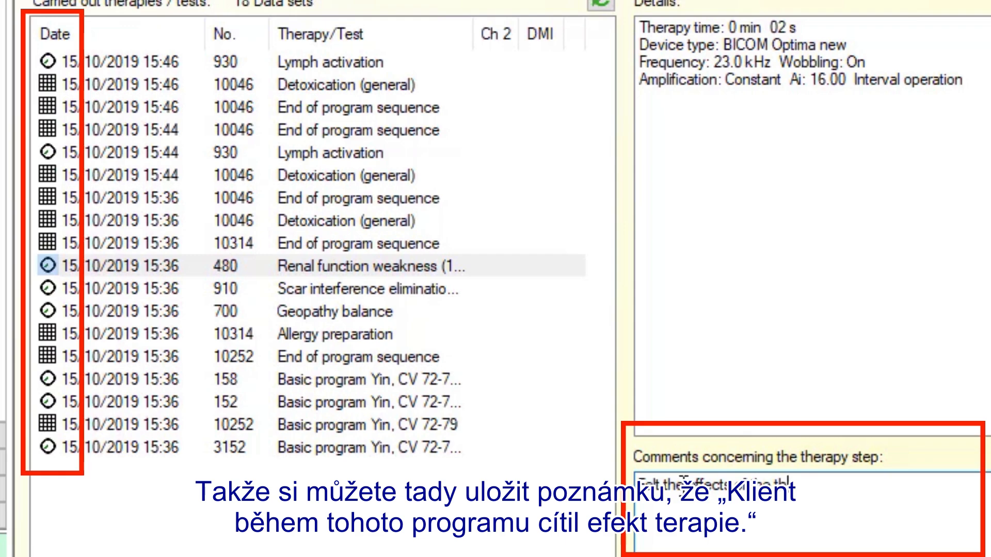
pyautogui.write('y duri')
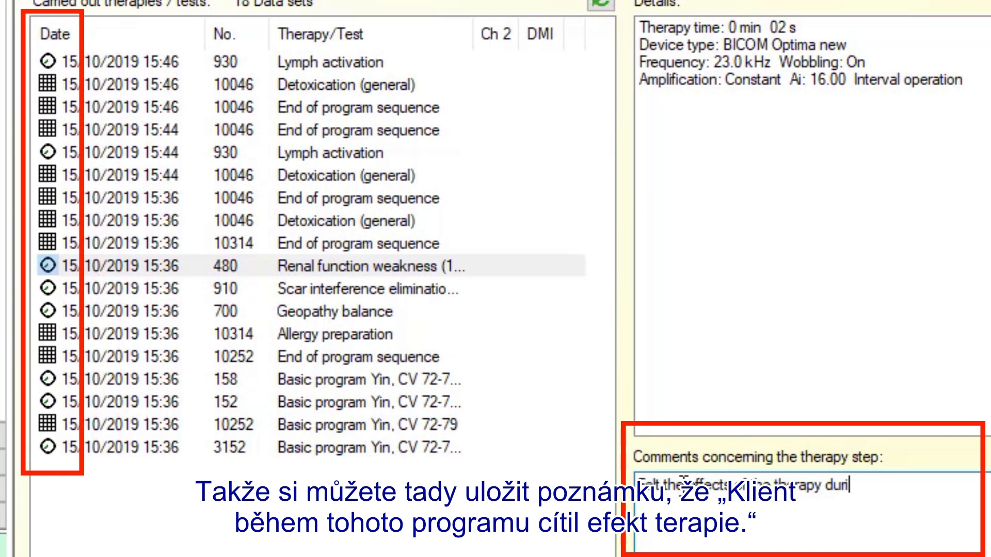
pyautogui.write('ng this pro')
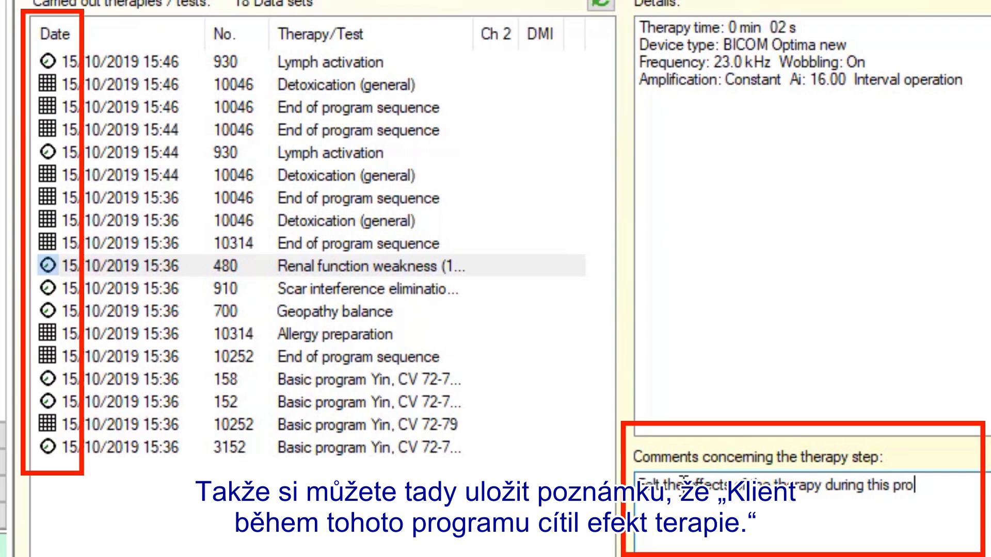
pyautogui.write('gram')
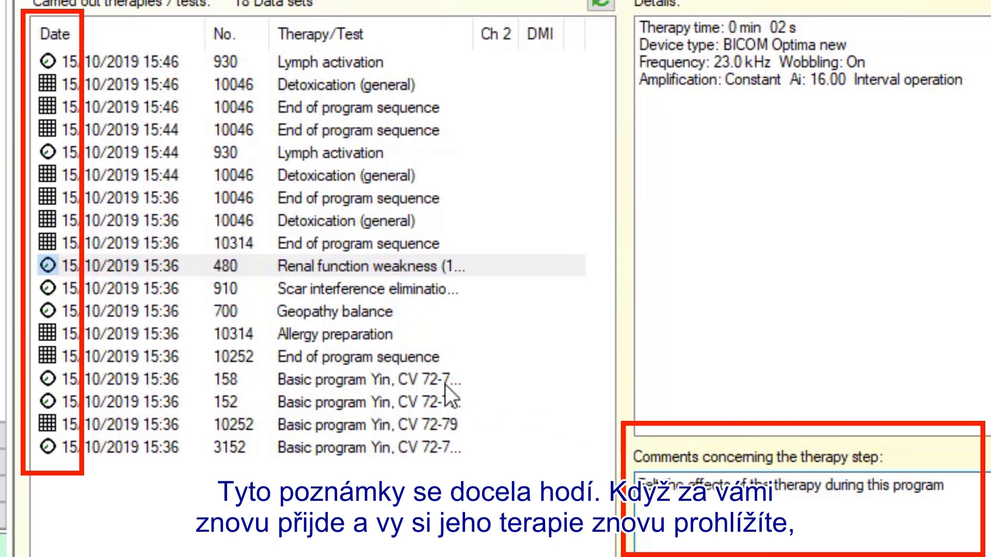
pyautogui.click(358, 292)
pyautogui.click(350, 269)
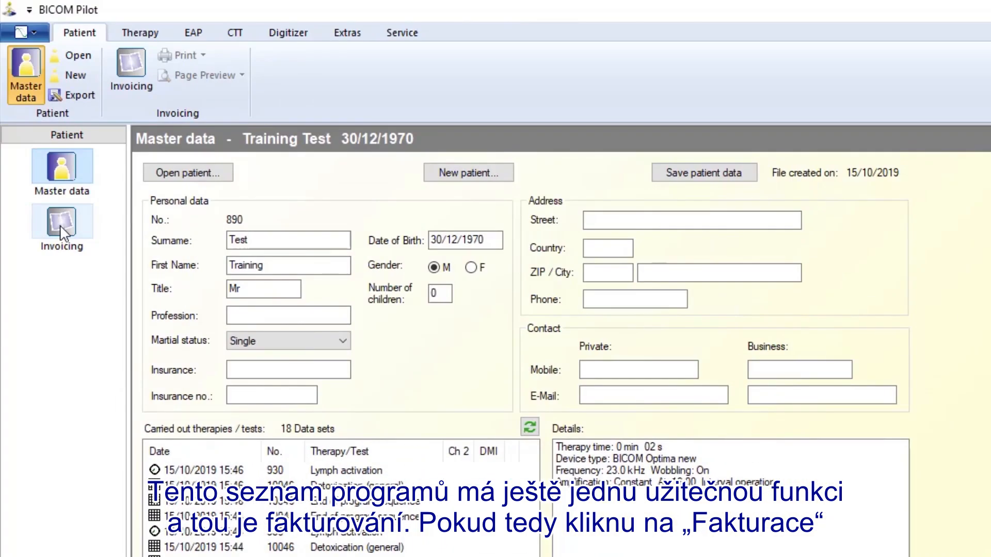
# - In the patient's invoicing list, irrevocably delete the Lymph activation line from 15/10/2019 15:46
pyautogui.click(61, 223)
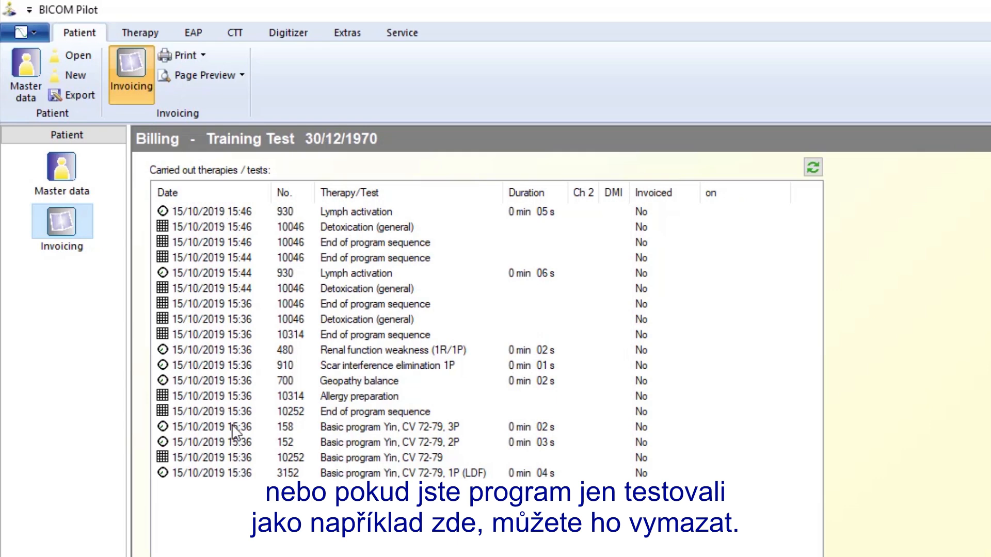
pyautogui.click(219, 212)
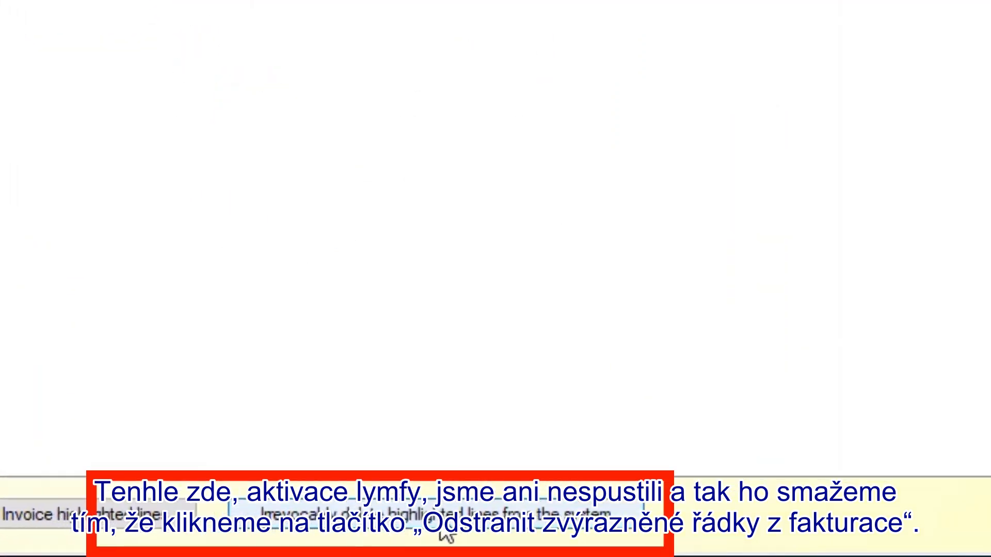
pyautogui.click(461, 531)
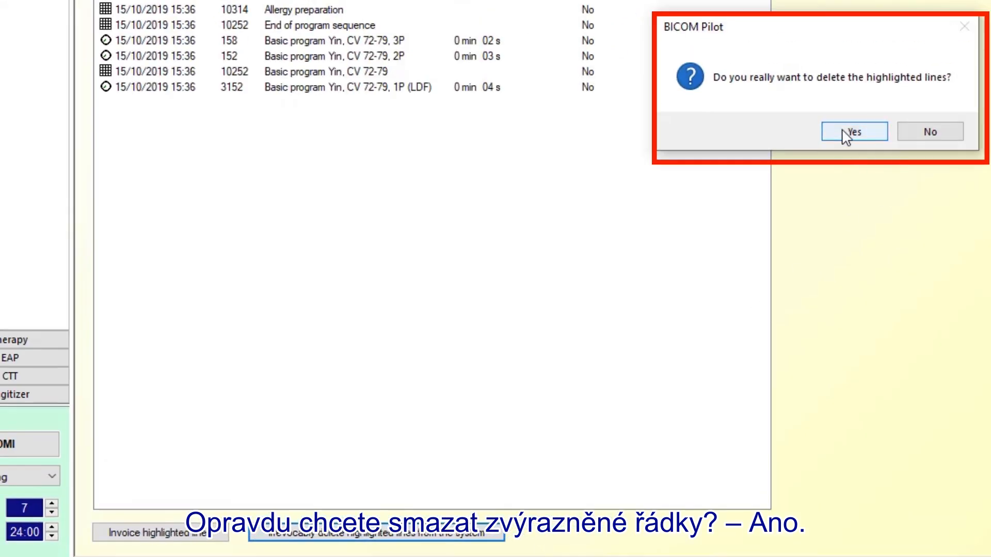
pyautogui.click(846, 133)
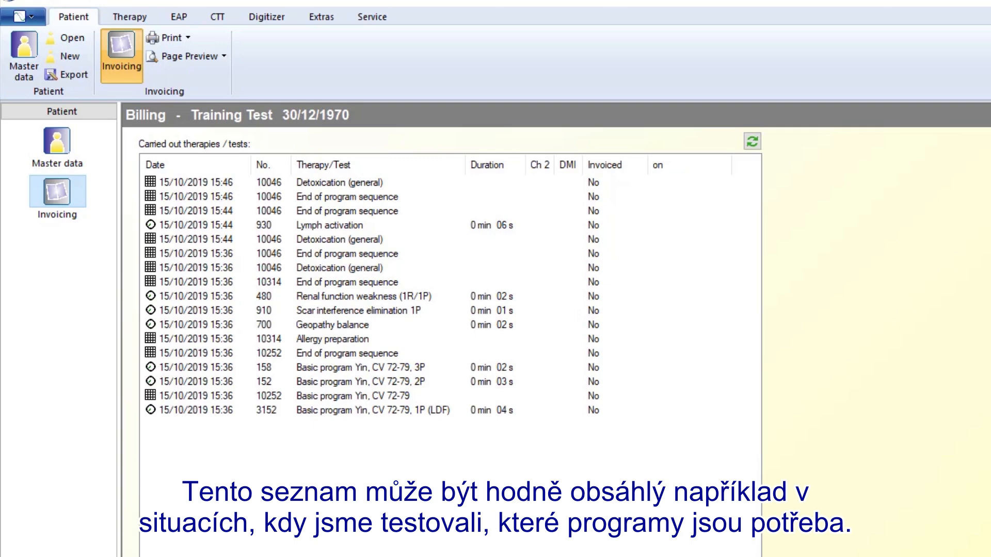
# - Invoice the Renal function weakness (1R/1P), Scar interference elimination 1P and Geopathy balance lines together
pyautogui.click(184, 226)
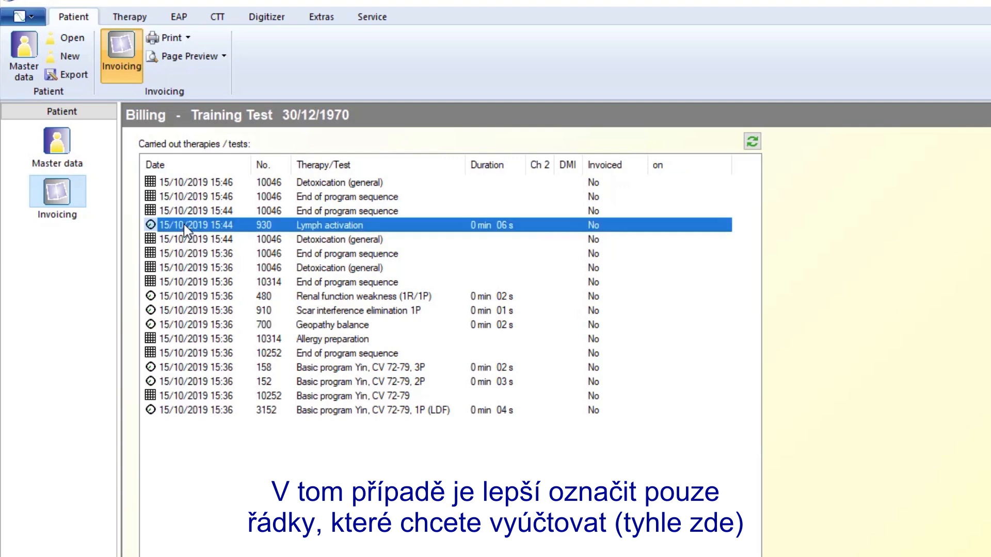
pyautogui.click(181, 296)
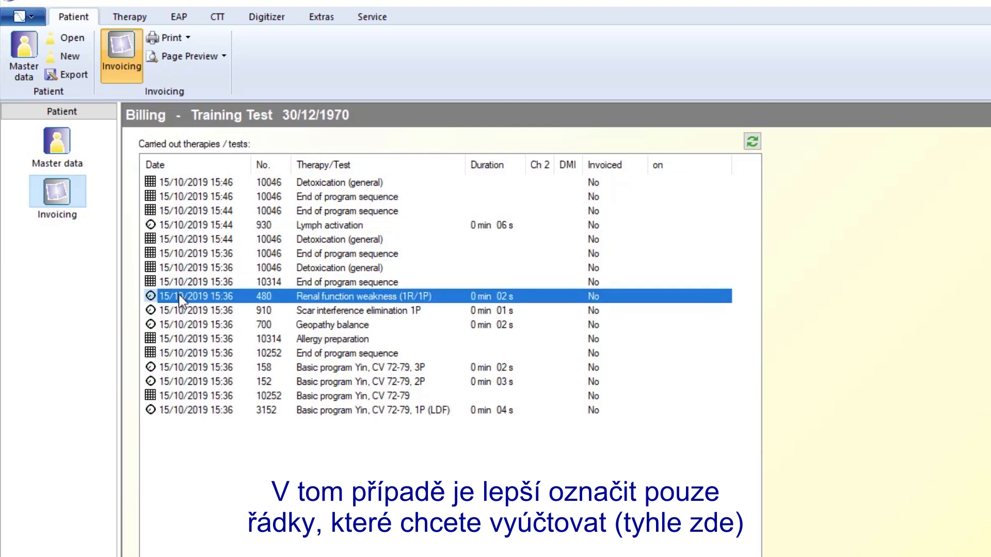
pyautogui.keyDown('shift'); pyautogui.click(164, 325); pyautogui.keyUp('shift')
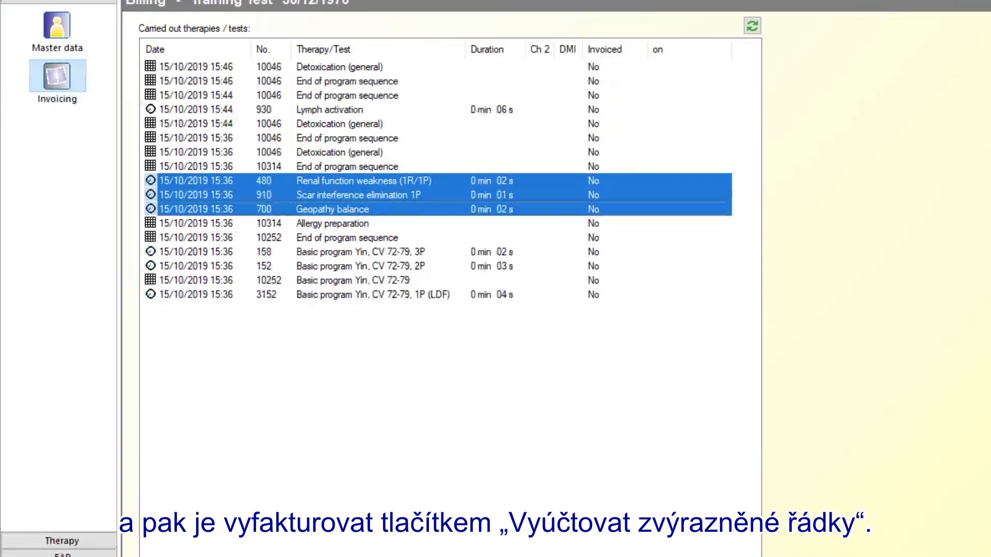
pyautogui.click(180, 546)
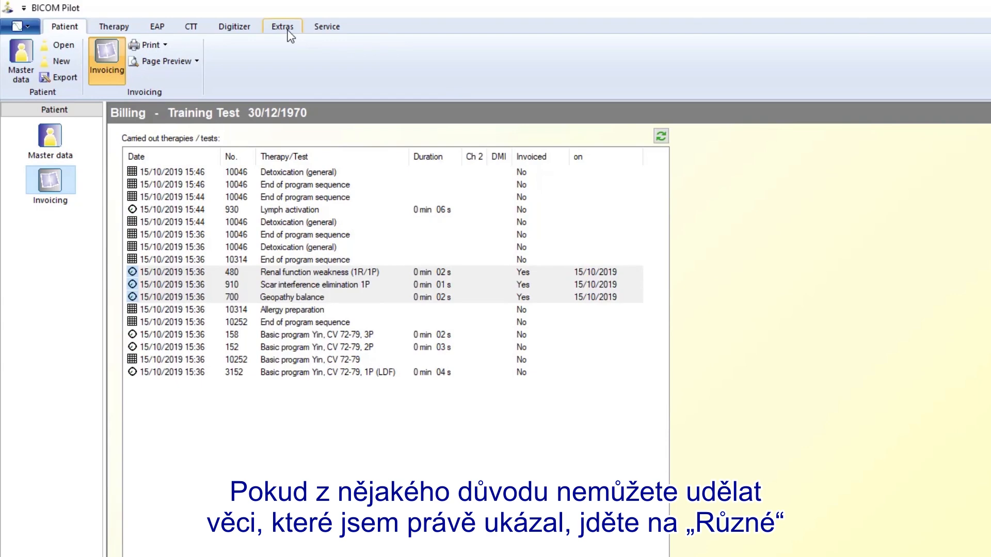
# - Open the Pilot Options settings to check the switches that control the invoicing functions
pyautogui.click(285, 28)
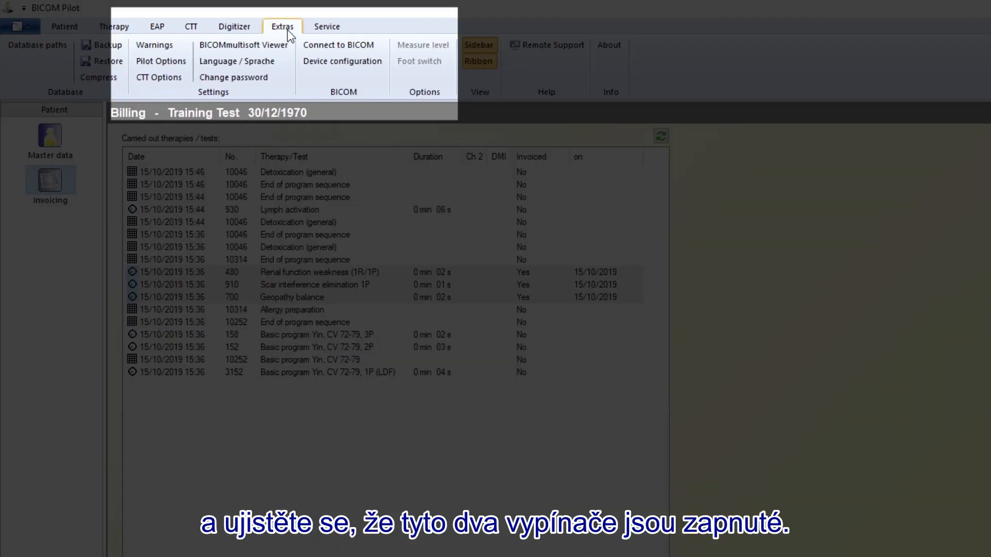
pyautogui.click(161, 61)
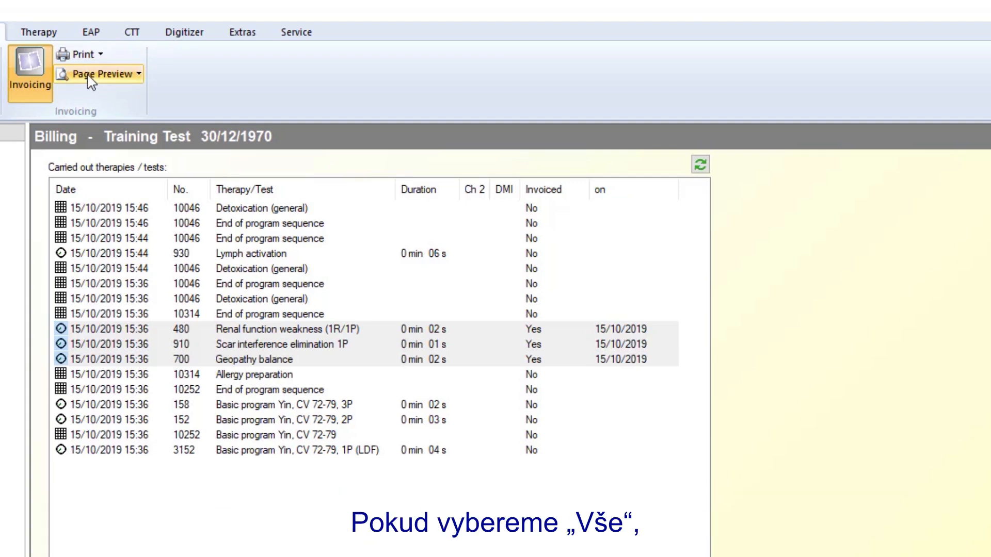
# - Preview the invoicing report for all therapies, page through to its last page, and close the preview
pyautogui.click(91, 80)
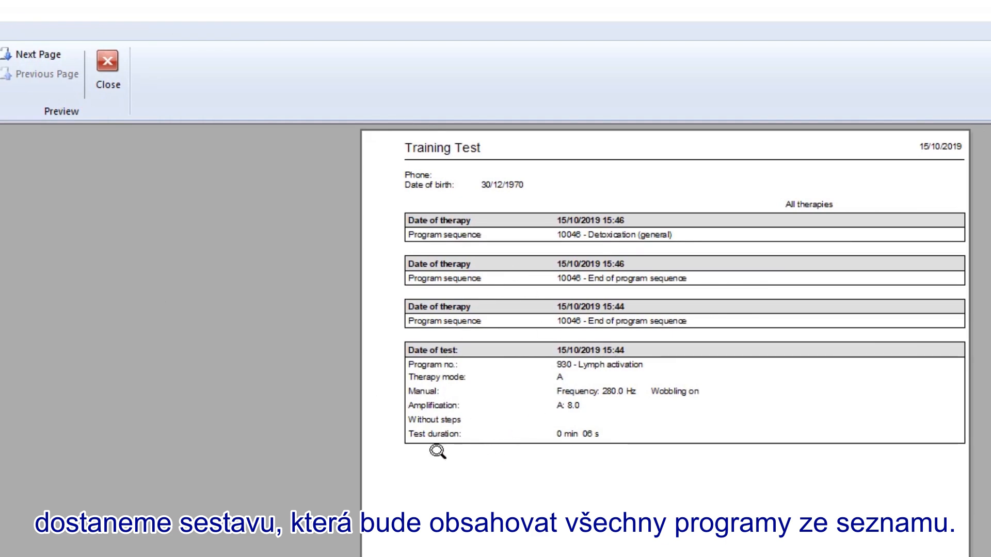
pyautogui.click(18, 55)
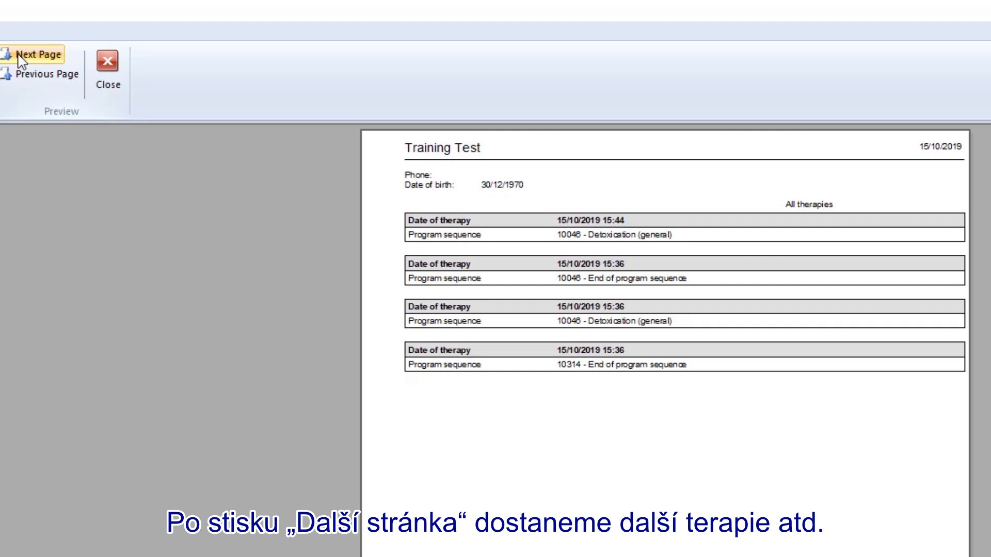
pyautogui.click(18, 55)
pyautogui.click(18, 55)
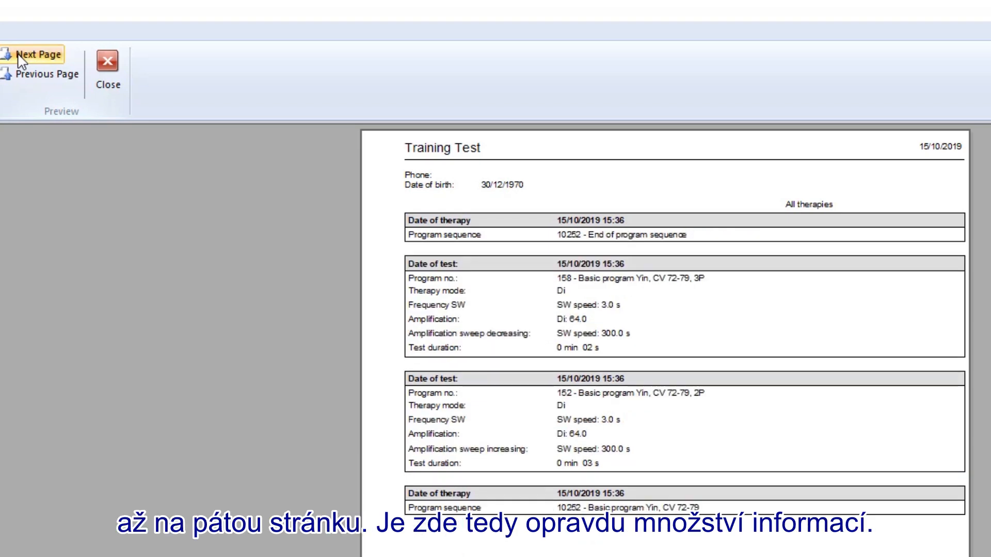
pyautogui.click(18, 54)
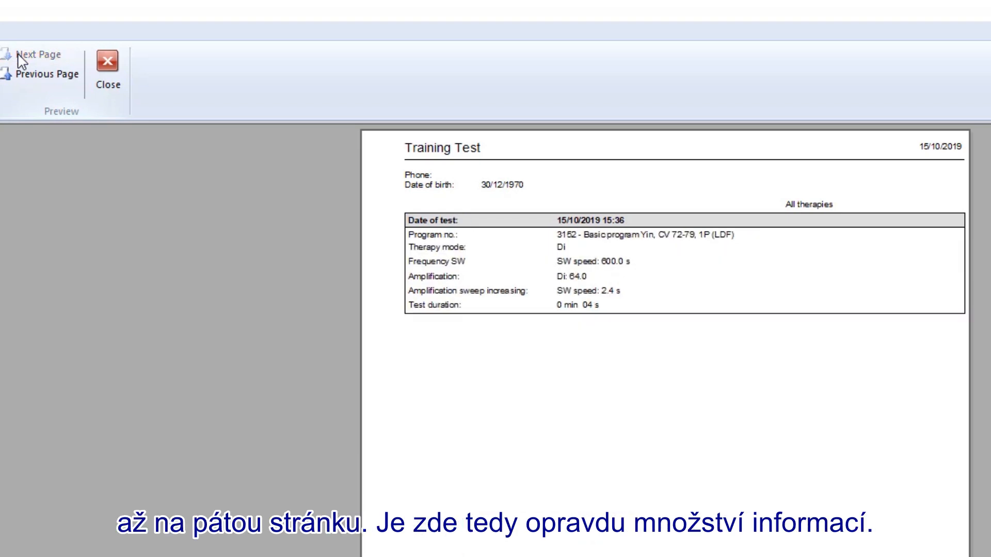
pyautogui.click(107, 67)
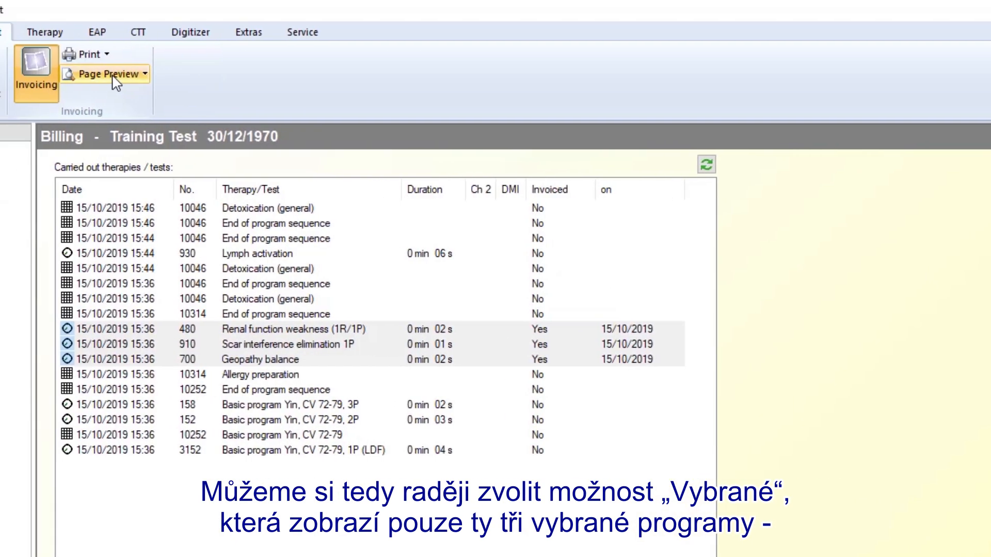
# - Preview the report for only the marked therapies, examine their documented parameters, and close the preview
pyautogui.click(114, 80)
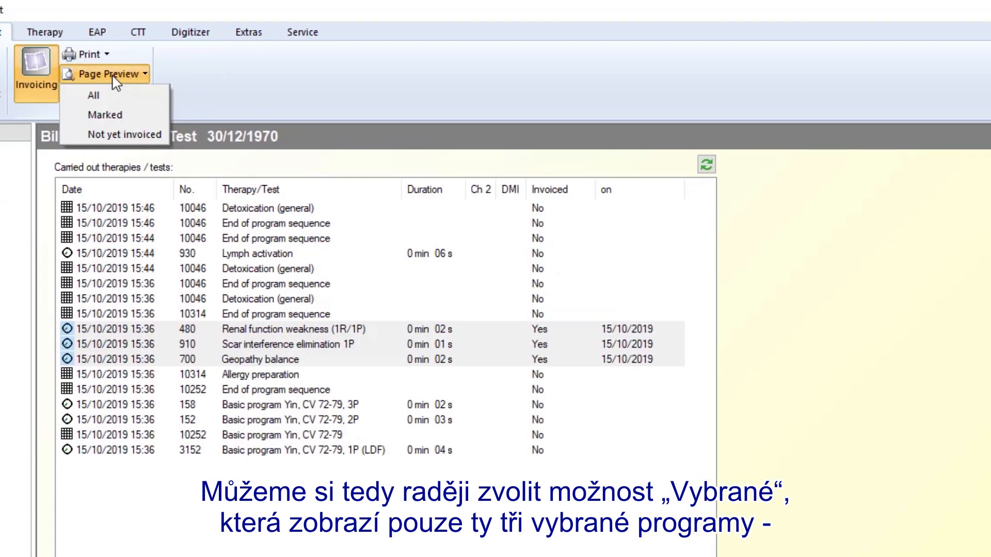
pyautogui.click(116, 114)
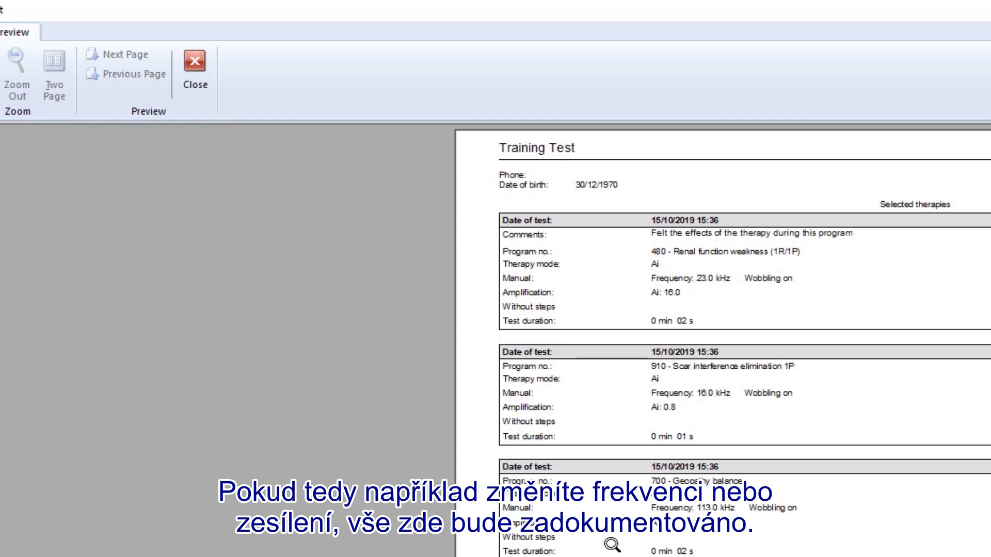
pyautogui.click(192, 59)
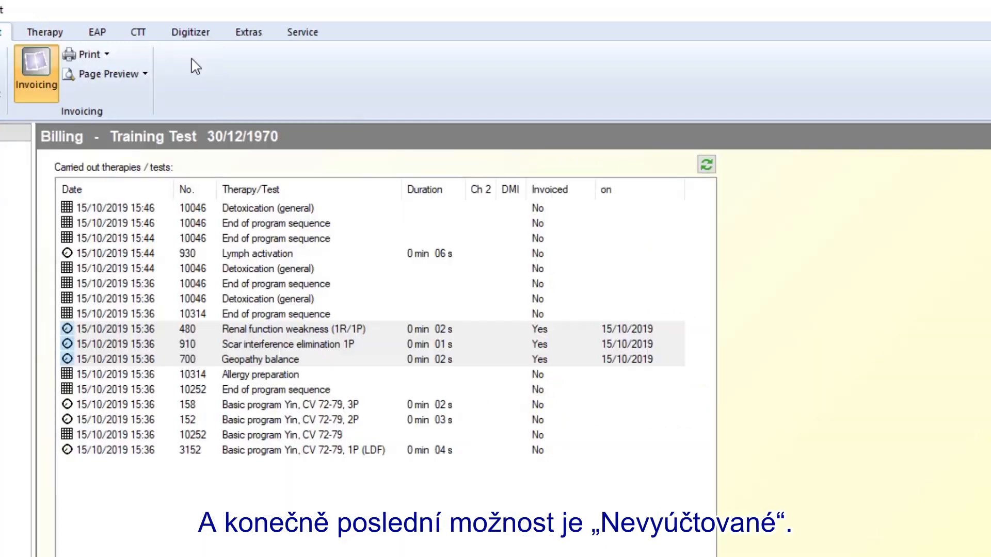
# - Preview the report of therapies not yet invoiced, and close the preview
pyautogui.click(100, 77)
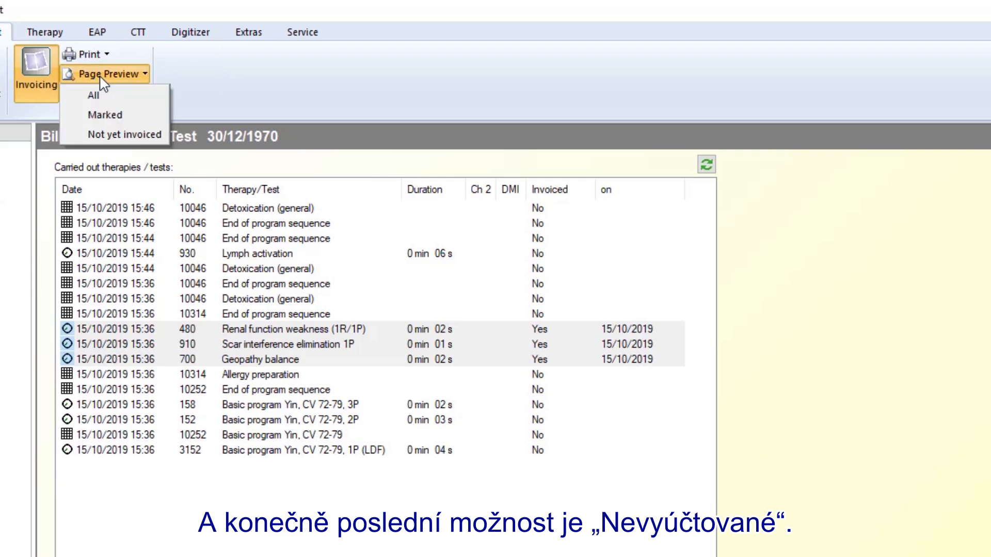
pyautogui.click(112, 137)
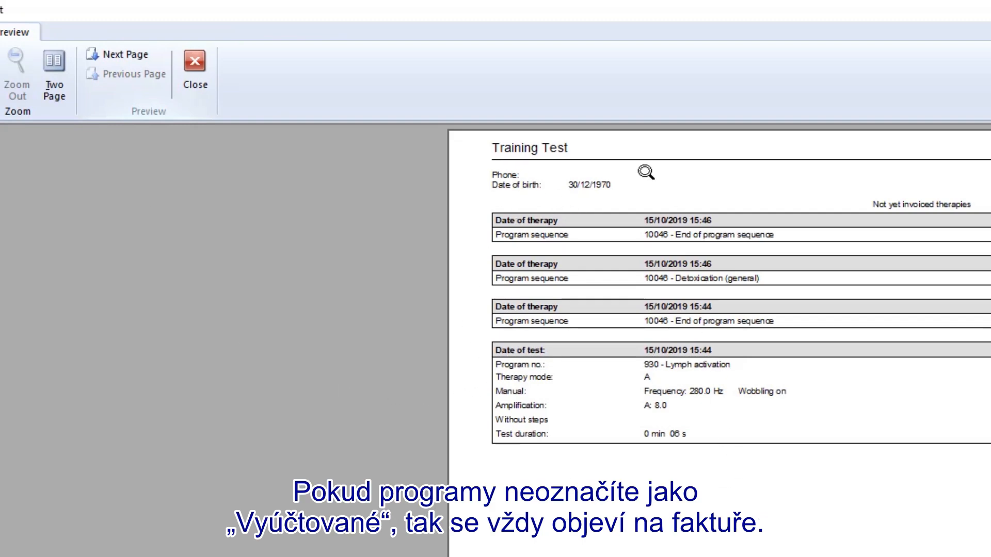
pyautogui.click(191, 66)
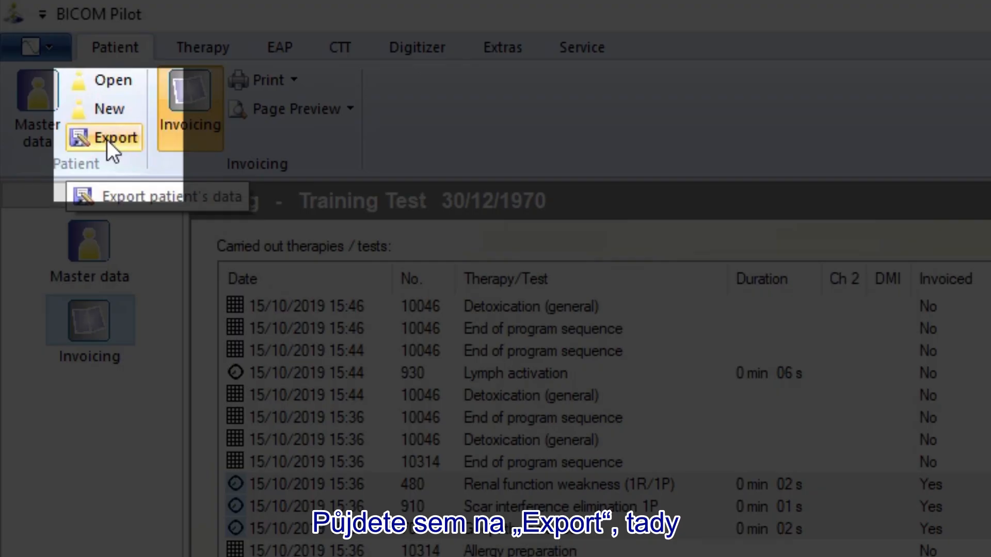
# - Start a patient data export and select the training test patient in the patient list
pyautogui.click(107, 140)
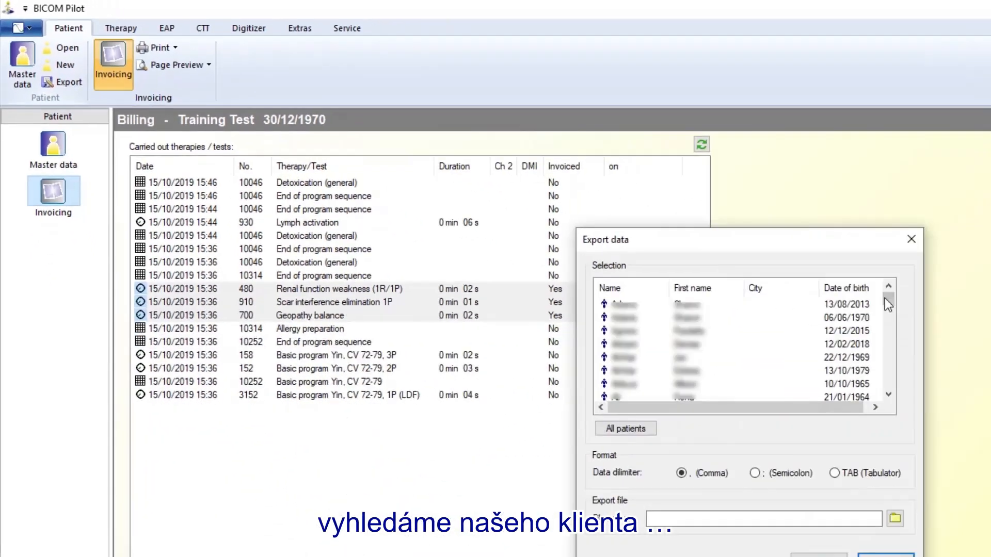
pyautogui.click(696, 522)
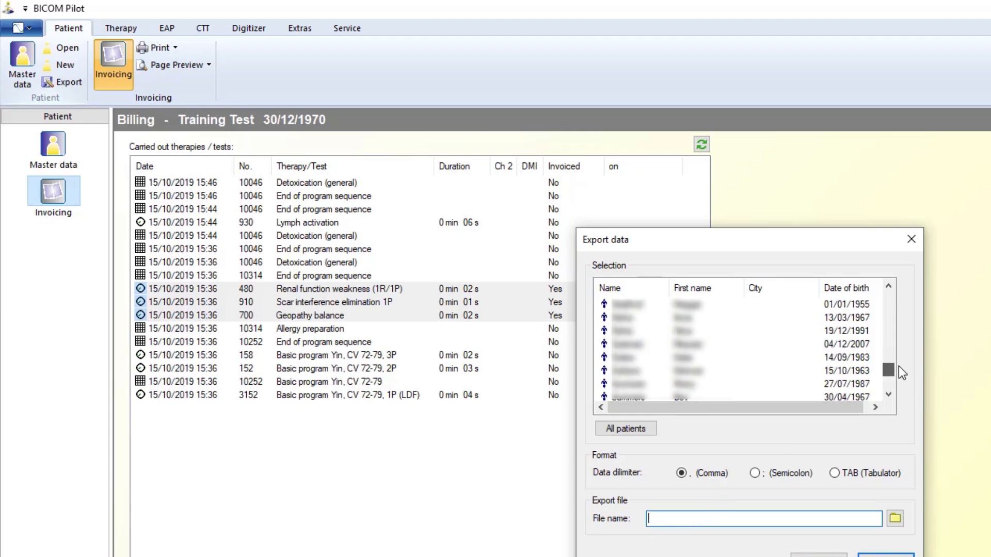
pyautogui.moveTo(899, 366); pyautogui.dragTo(902, 374)
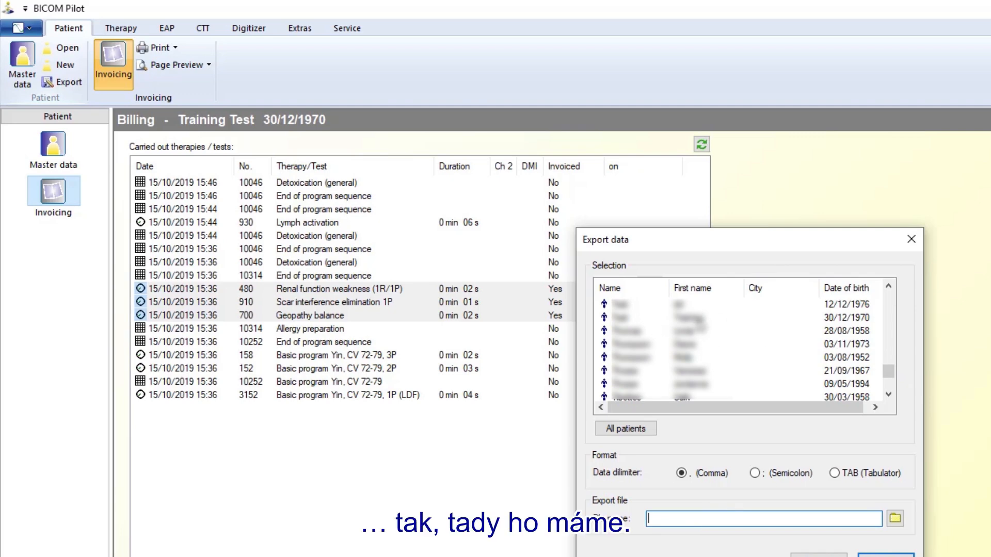
pyautogui.click(697, 317)
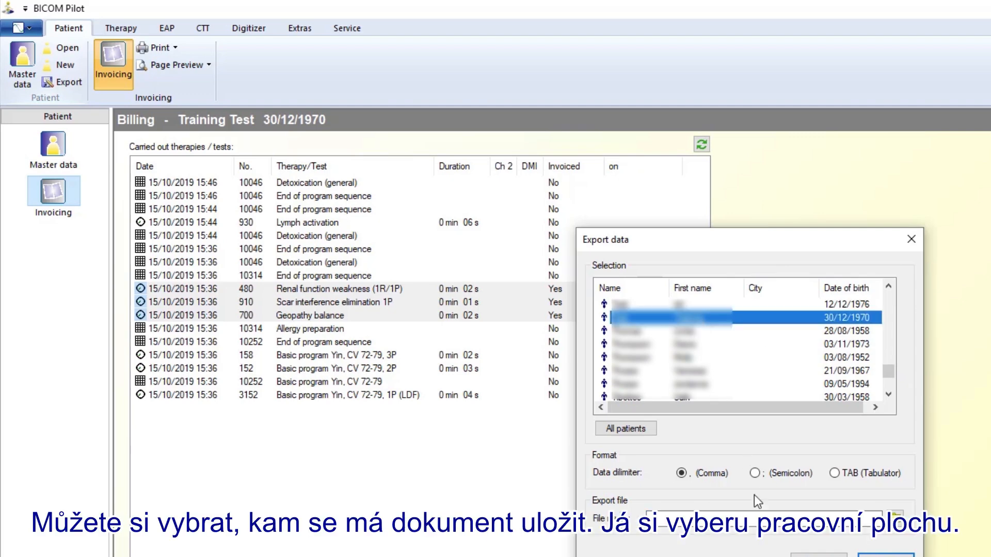
# - Set the export file to "test" on the Desktop as a .txt file, and export the patient's data
pyautogui.click(897, 516)
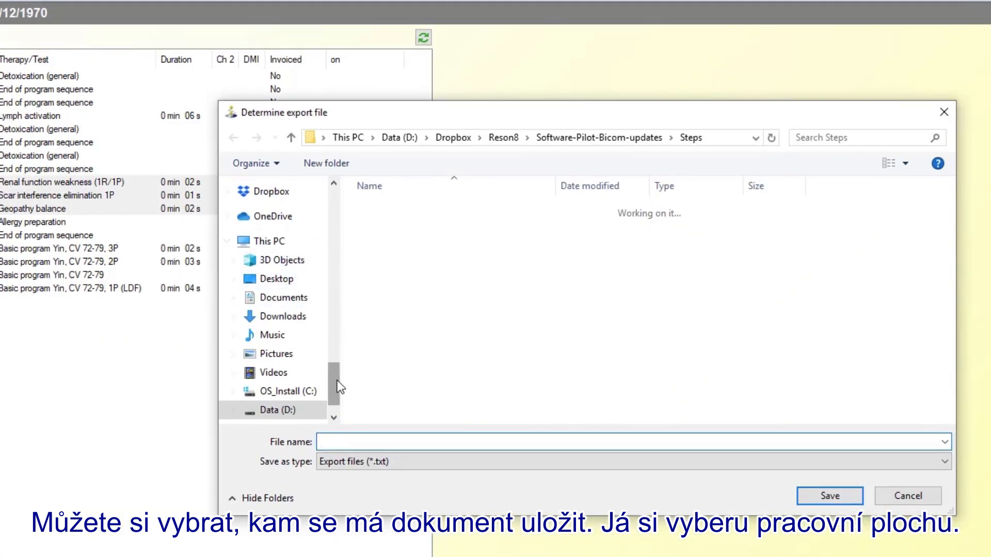
pyautogui.moveTo(336, 380)
pyautogui.mouseDown()
pyautogui.moveTo(333, 355)
pyautogui.moveTo(339, 381)
pyautogui.mouseUp()
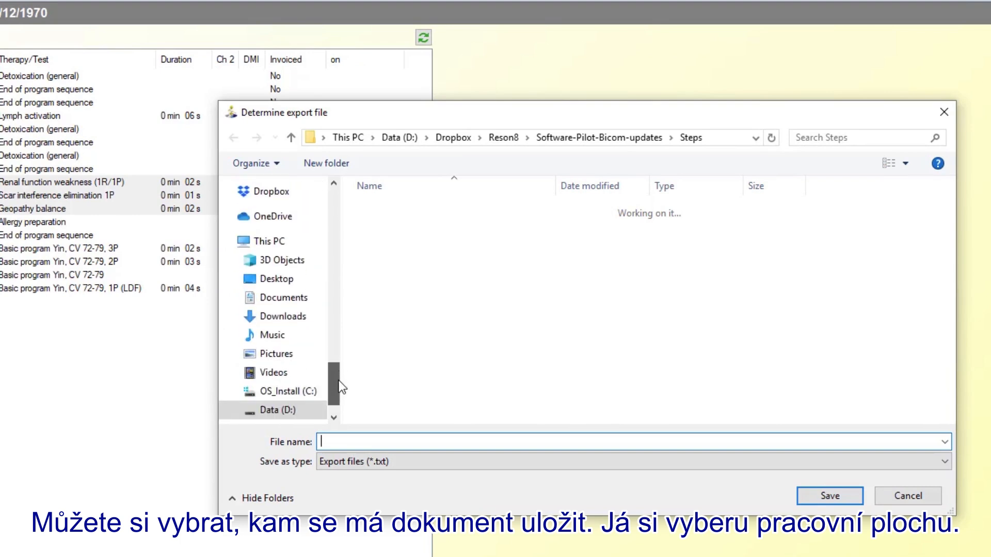
pyautogui.click(285, 284)
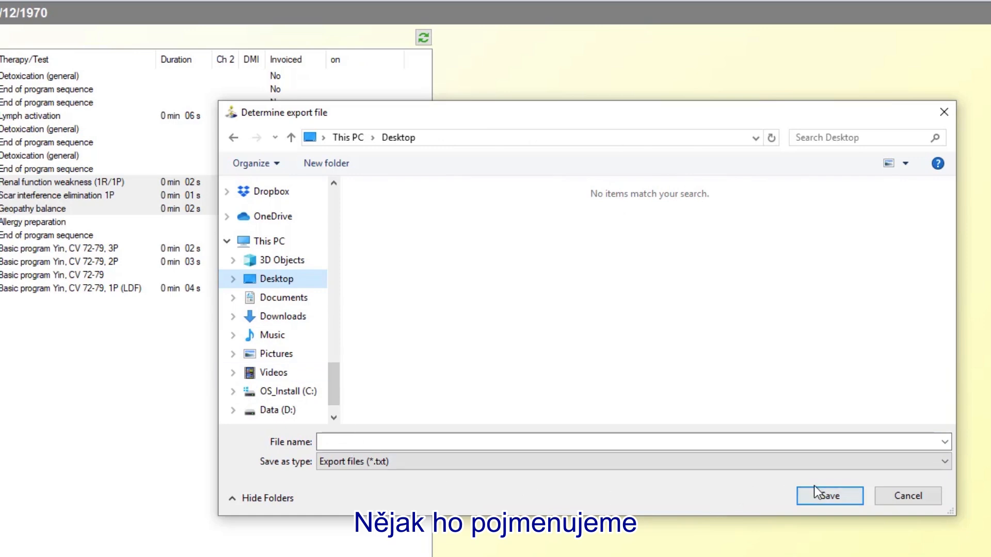
pyautogui.click(410, 443)
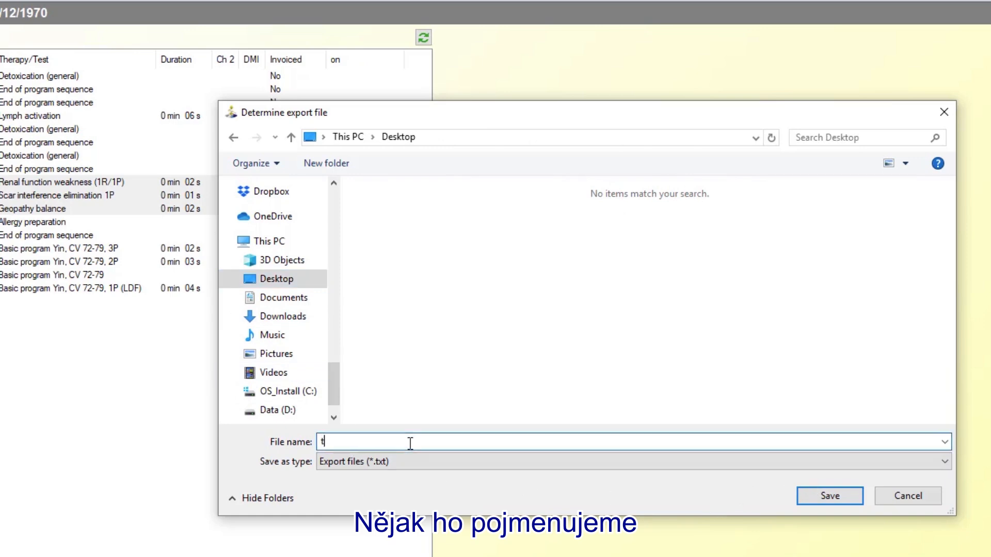
pyautogui.write('test')
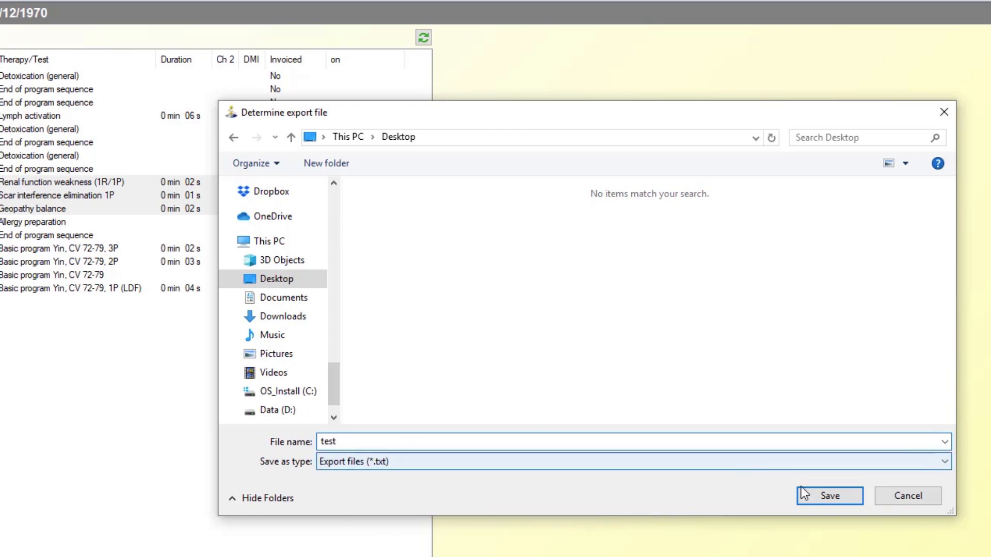
pyautogui.click(818, 494)
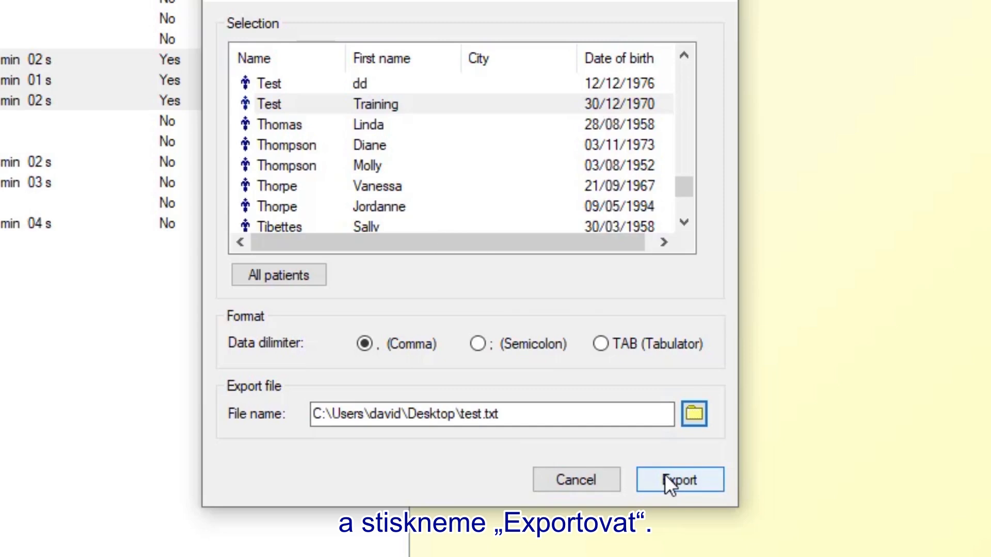
pyautogui.click(666, 478)
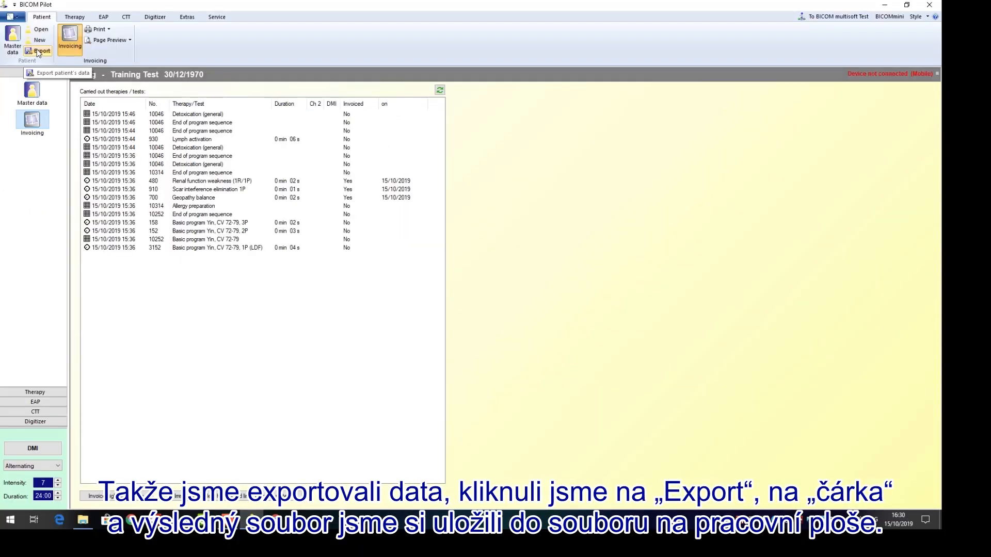
# - Reopen the patient data export and set the data delimiter to comma
pyautogui.click(37, 50)
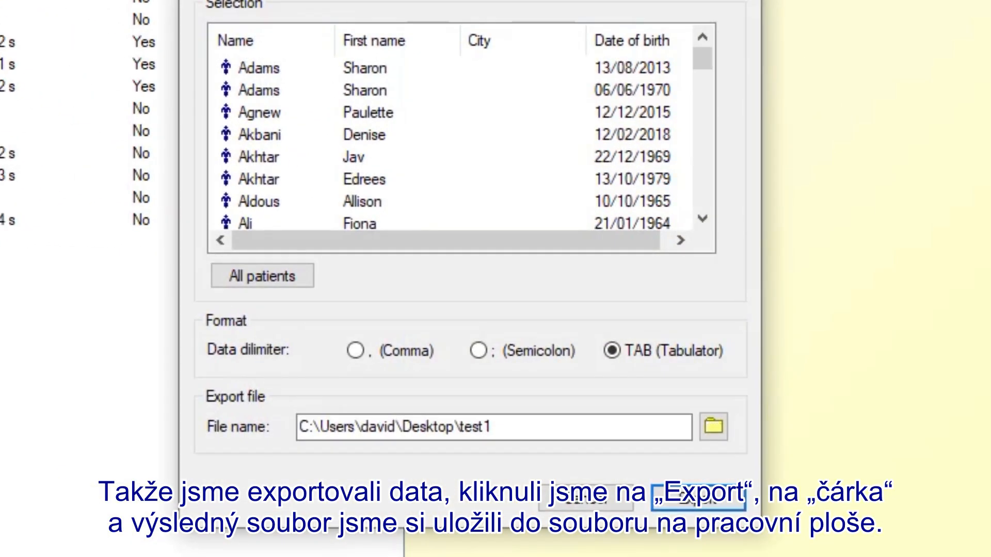
pyautogui.click(355, 351)
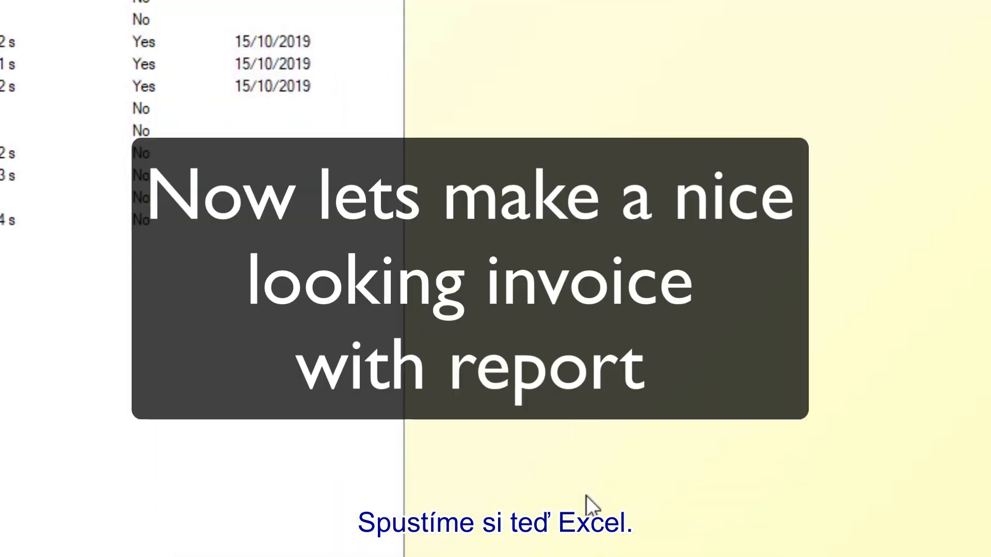
# - Launch Excel and create a new blank workbook
pyautogui.press('super')
pyautogui.scroll(-10, 79, 395)
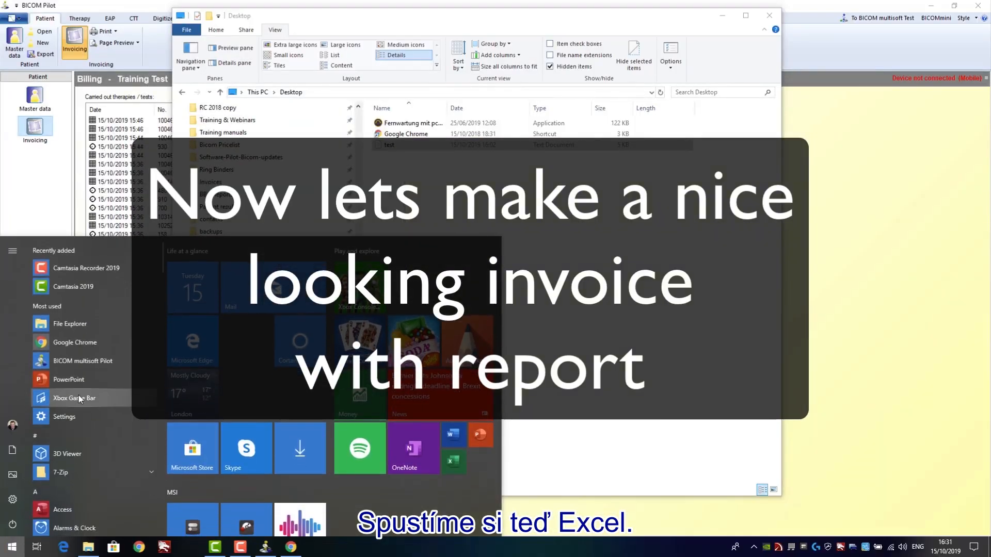
pyautogui.click(74, 450)
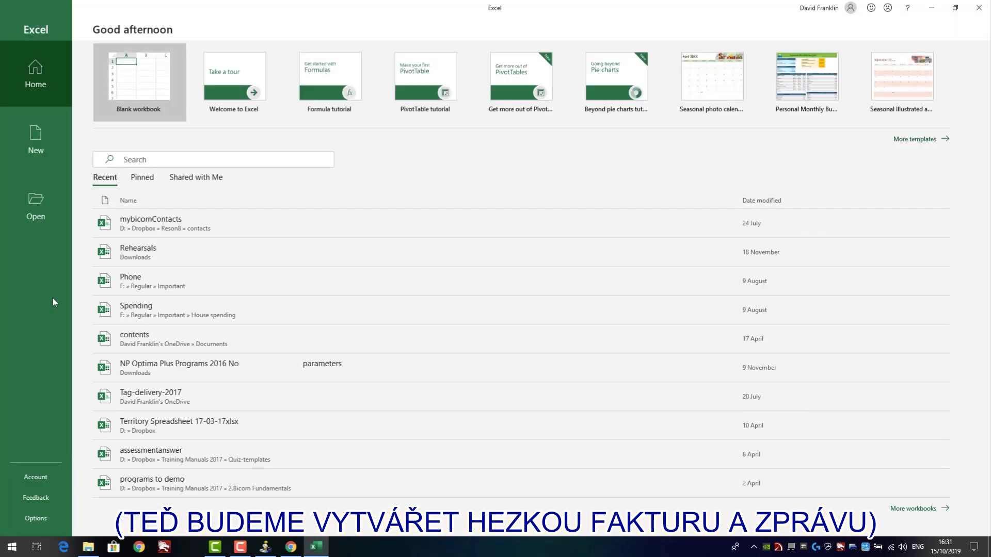
pyautogui.click(41, 147)
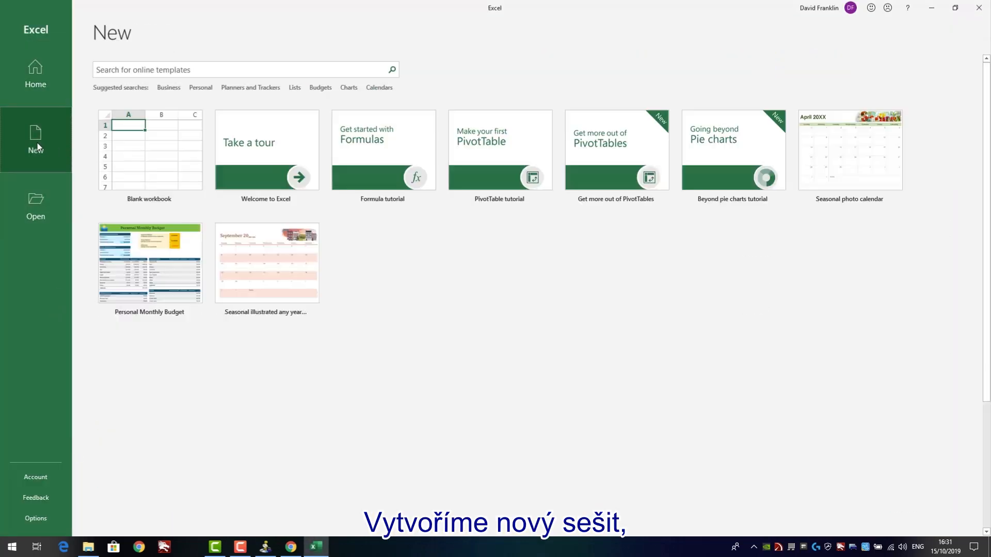
pyautogui.click(130, 151)
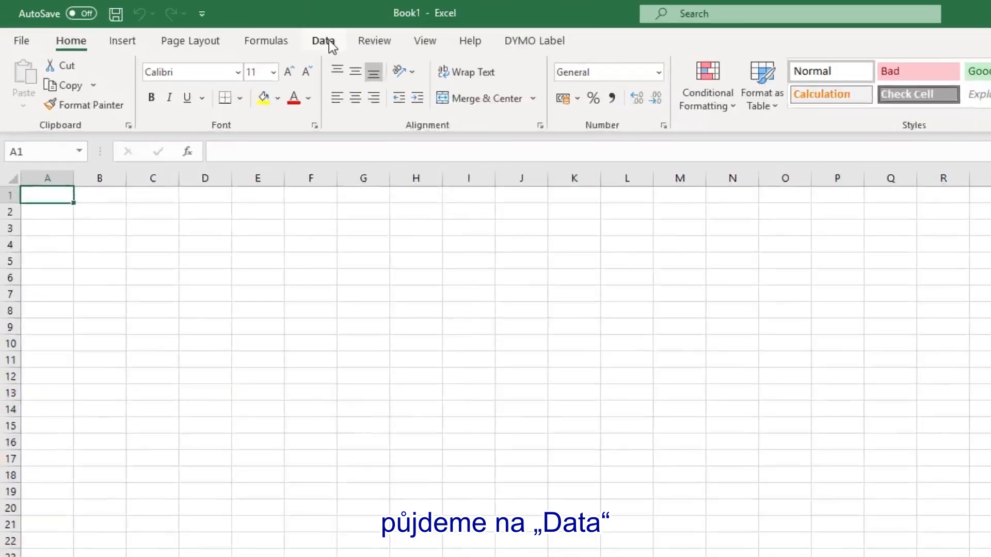
# - Import the exported test text file from the Desktop into the workbook and load its comma-delimited data as a table
pyautogui.click(202, 25)
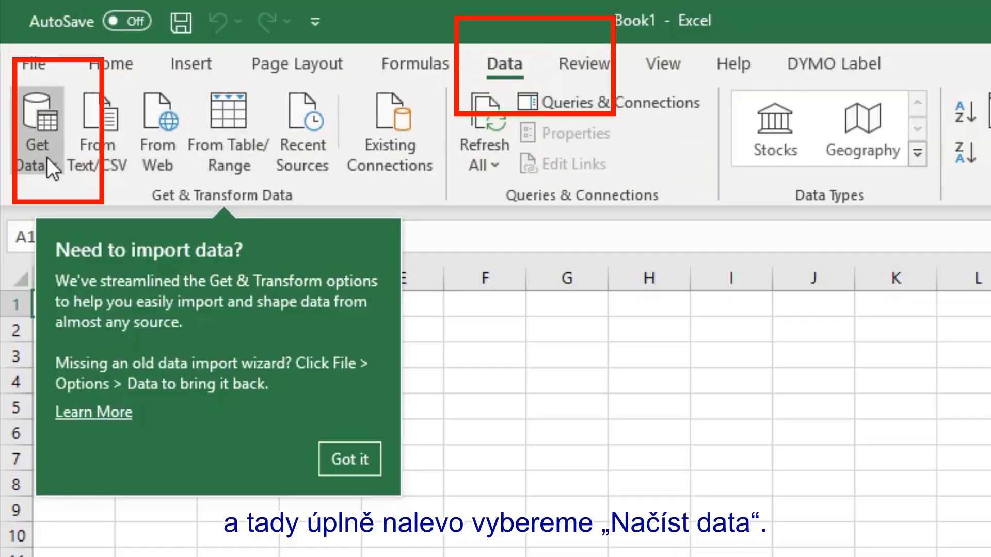
pyautogui.click(41, 161)
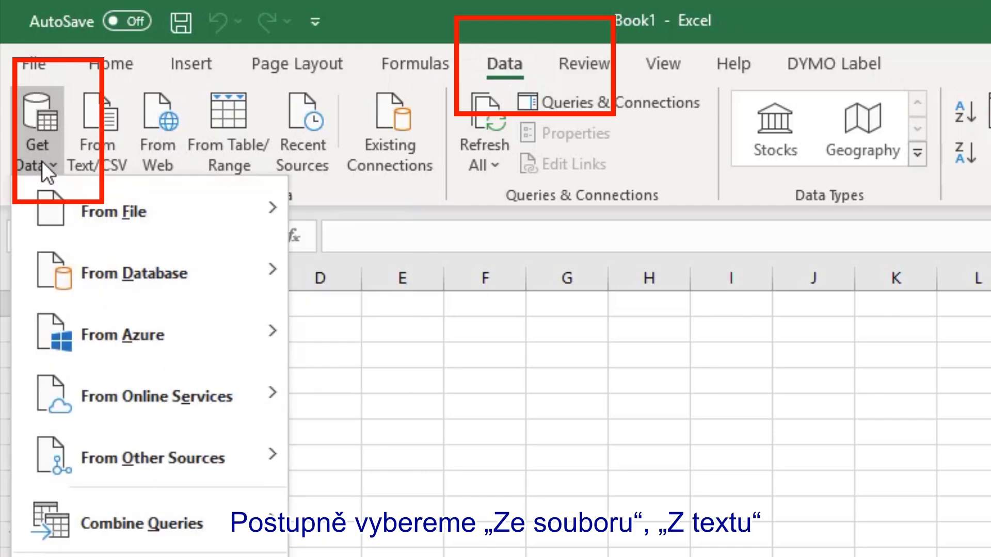
pyautogui.moveTo(118, 236)
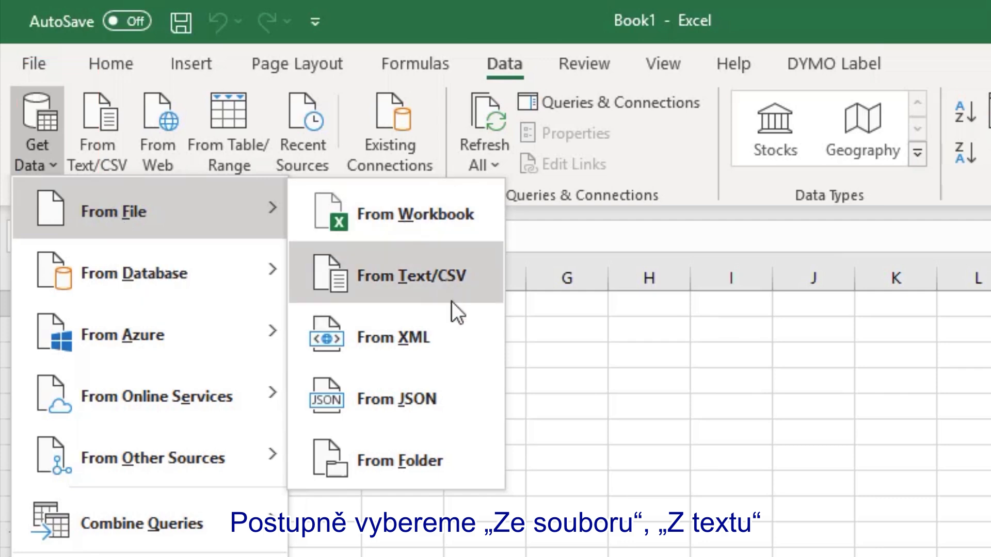
pyautogui.click(430, 284)
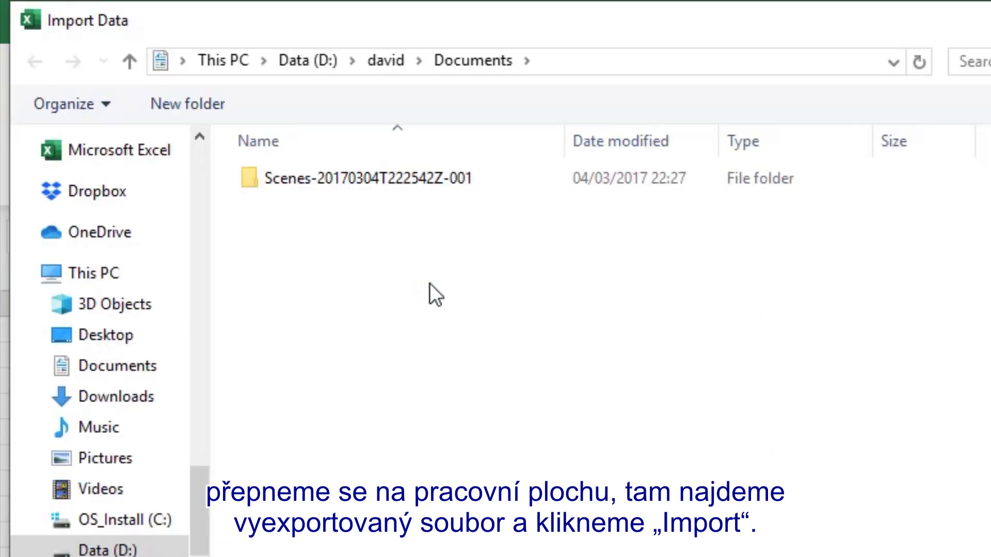
pyautogui.click(117, 340)
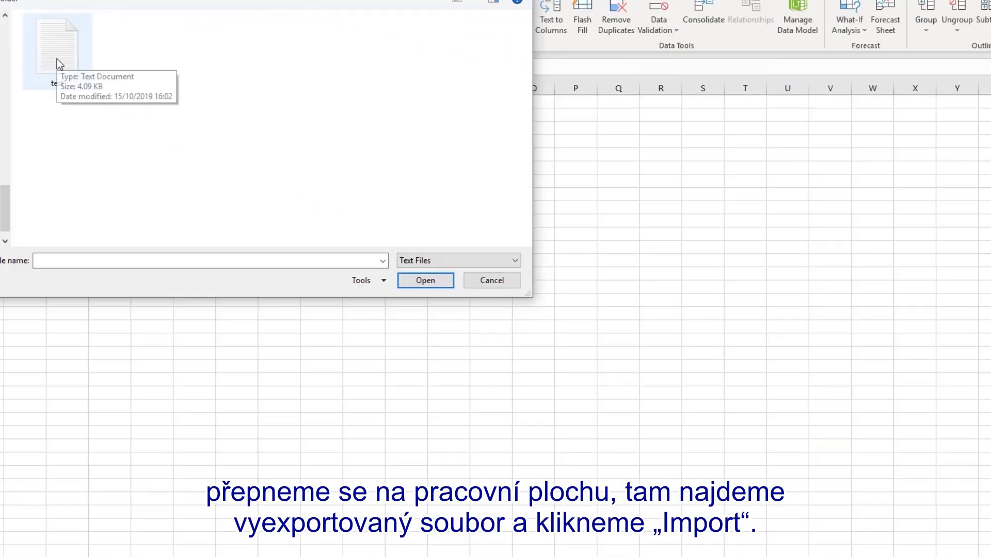
pyautogui.click(57, 59)
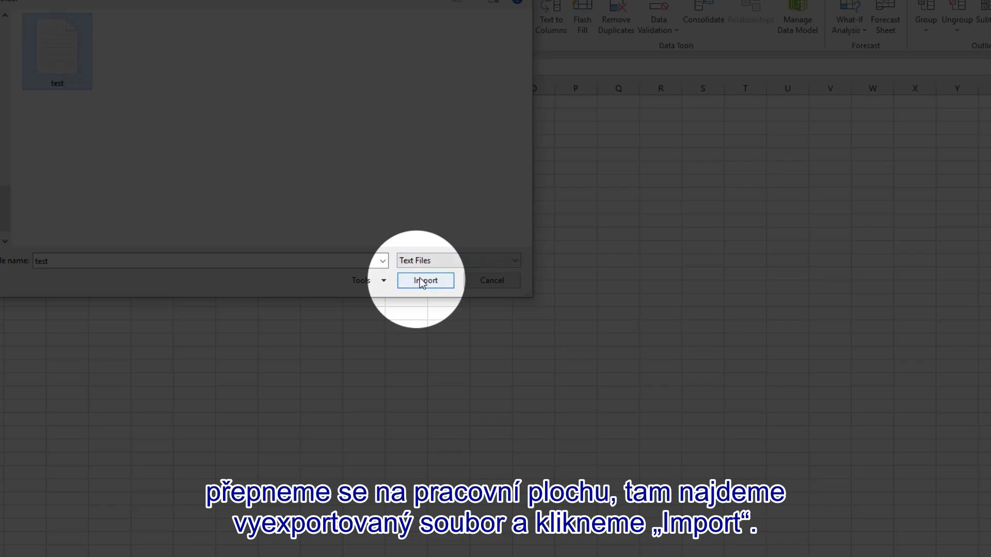
pyautogui.click(420, 280)
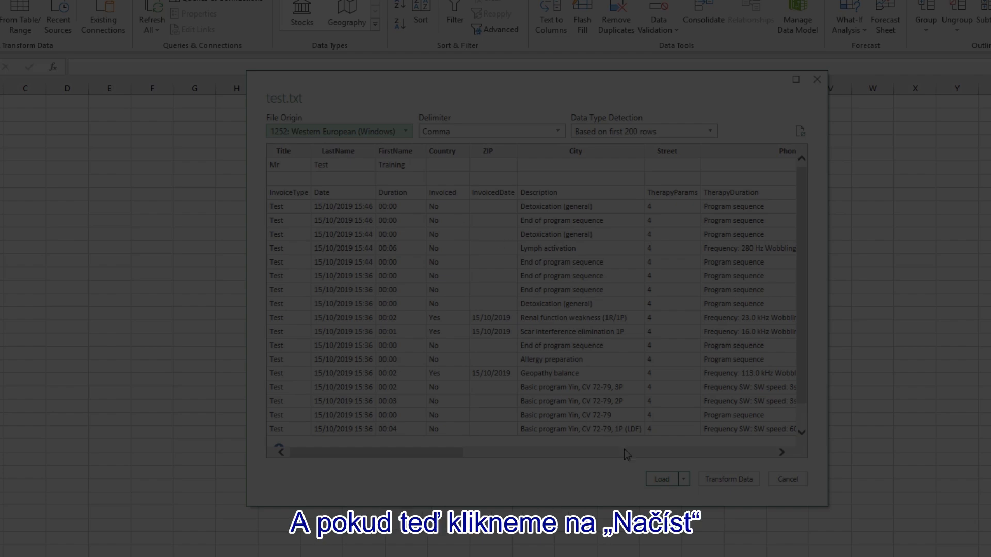
pyautogui.click(662, 480)
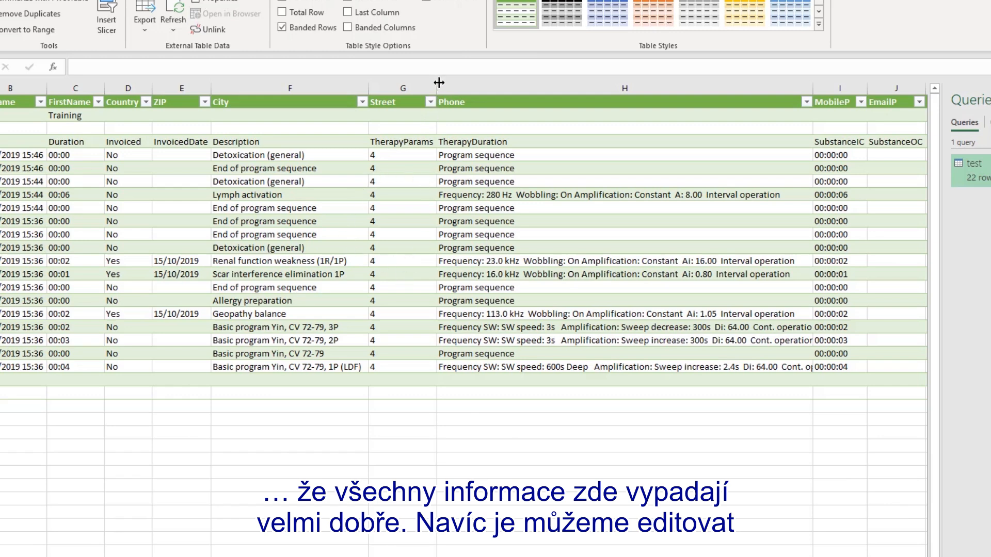
# - Examine the imported table's columns from the patient details through Notes for unnecessary or repeated ones
pyautogui.moveTo(438, 86)
pyautogui.mouseDown()
pyautogui.moveTo(407, 92)
pyautogui.moveTo(439, 90)
pyautogui.mouseUp()
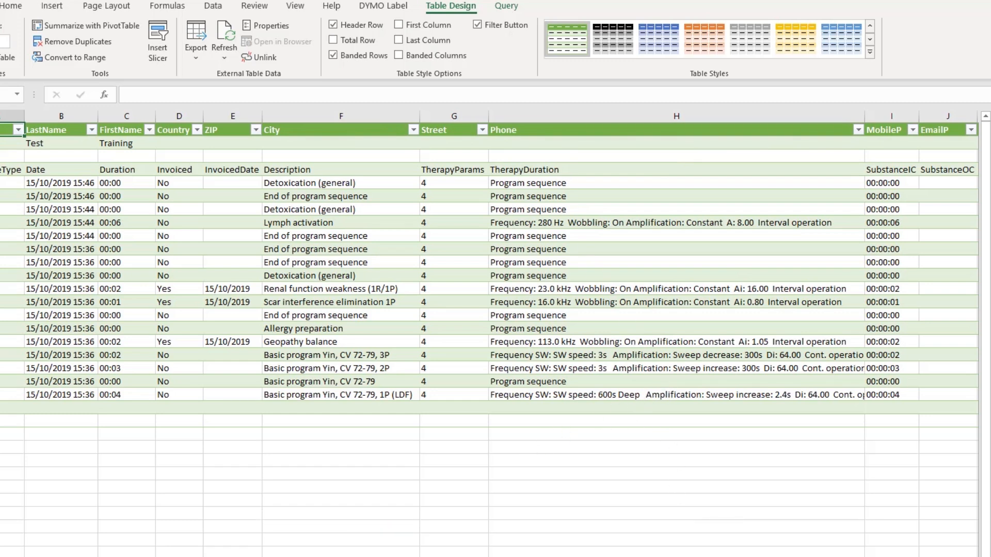
pyautogui.hscroll(10, 490, 336)
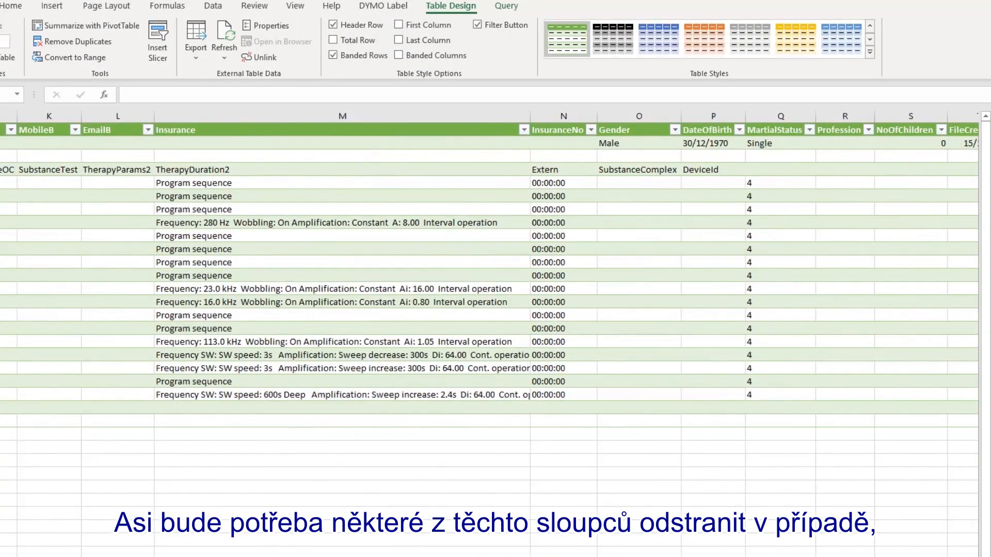
pyautogui.hscroll(2, 489, 336)
pyautogui.hscroll(-6, 489, 335)
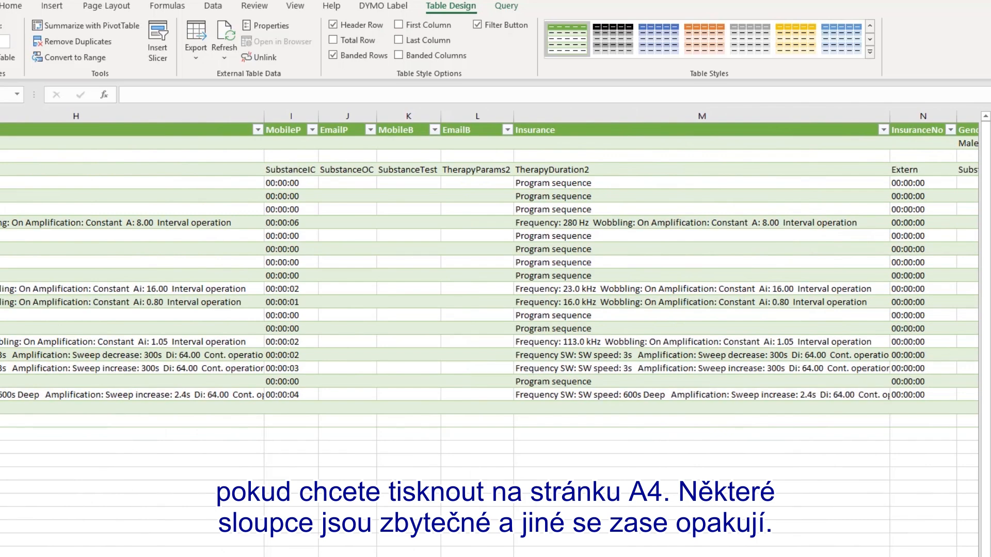
pyautogui.hscroll(-4, 489, 335)
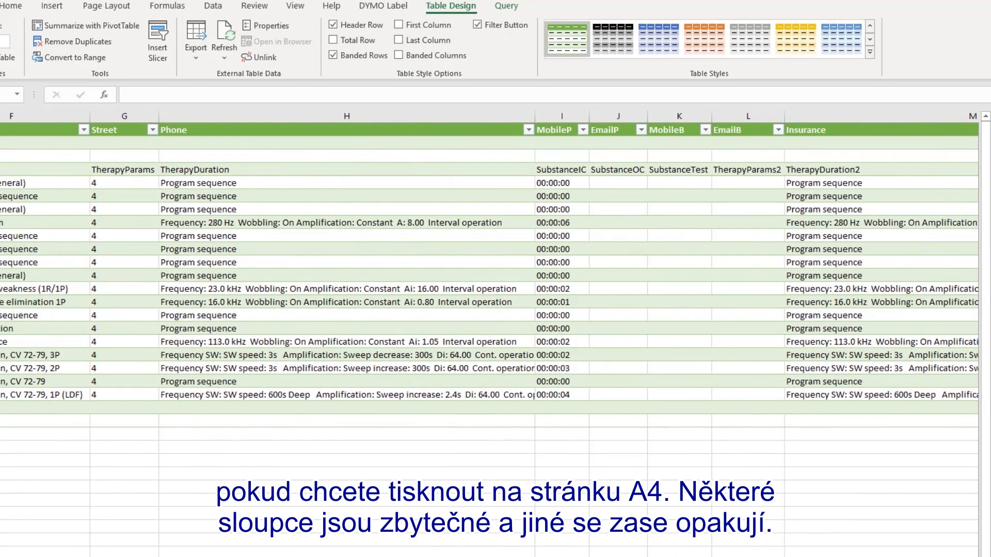
pyautogui.hscroll(-1, 489, 335)
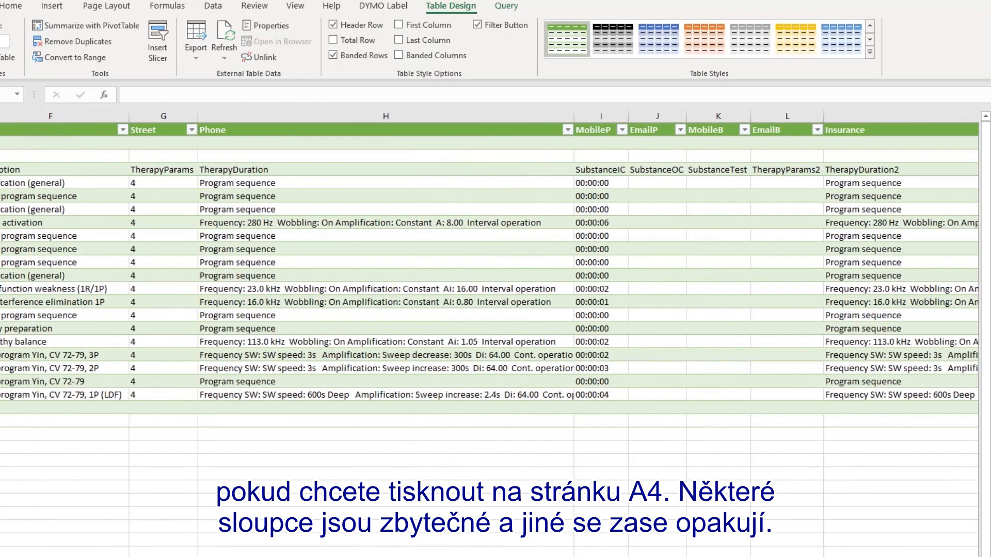
pyautogui.hscroll(7, 490, 335)
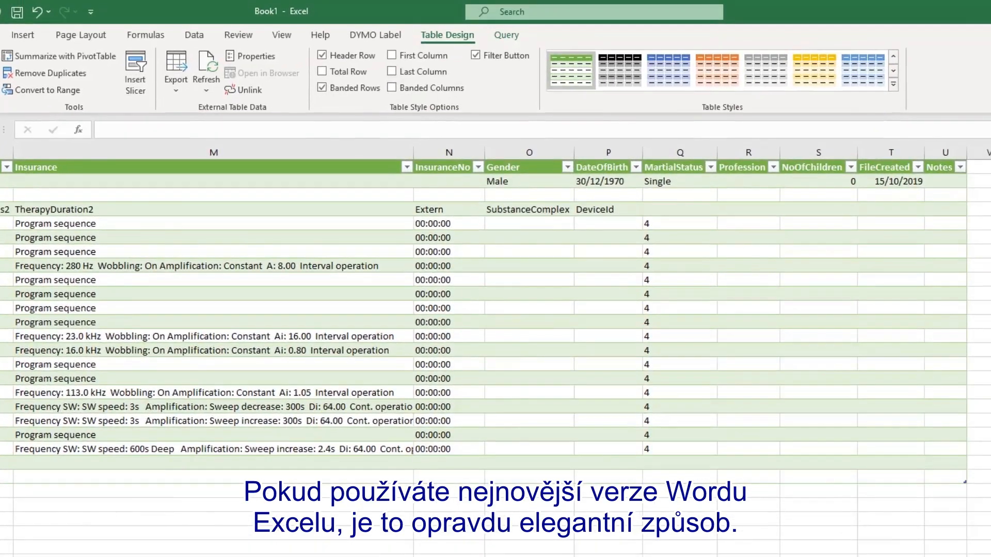
pyautogui.hscroll(-9, 489, 335)
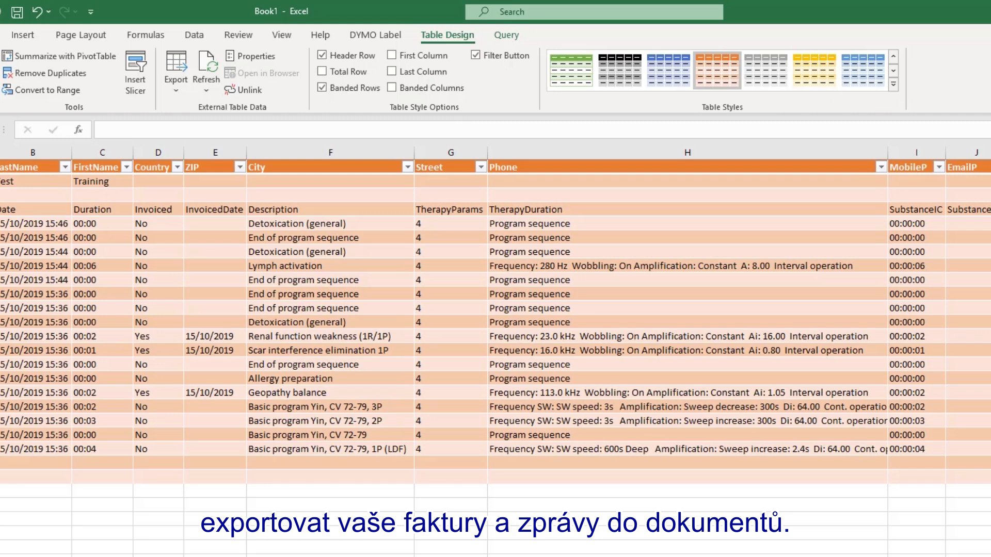
# - Close the Excel workbook without saving and close the Desktop folder window to return to BICOM Pilot
pyautogui.hotkey('alt', 'F4')
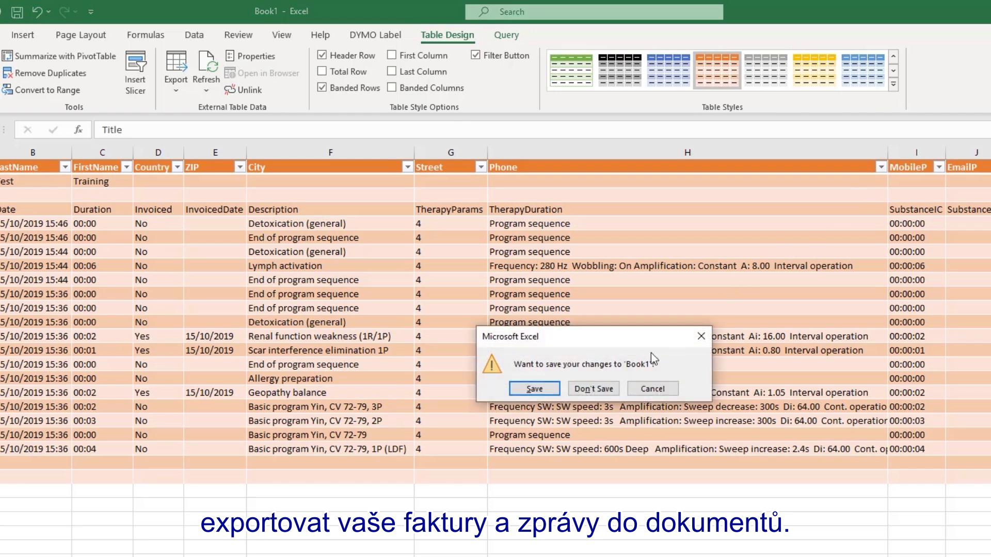
pyautogui.click(584, 389)
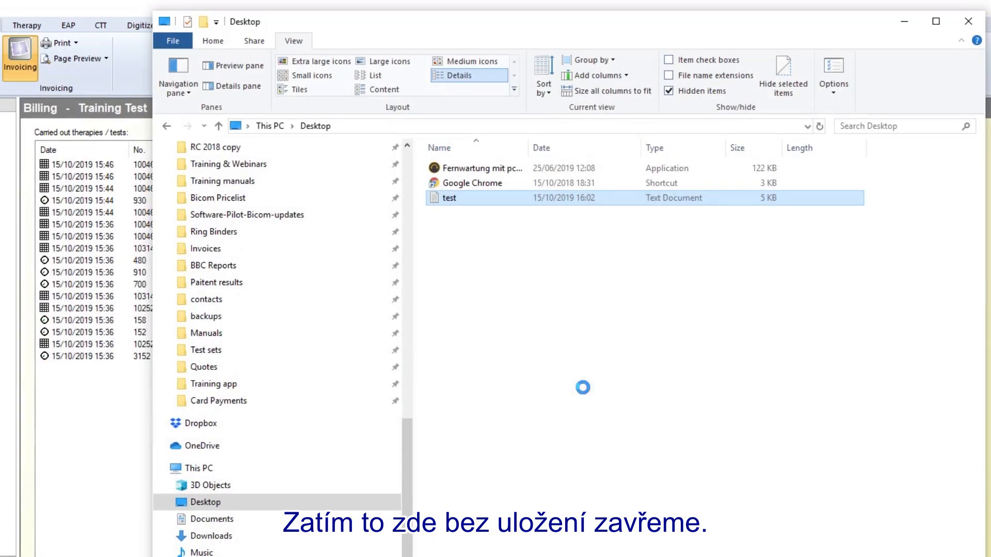
pyautogui.click(968, 22)
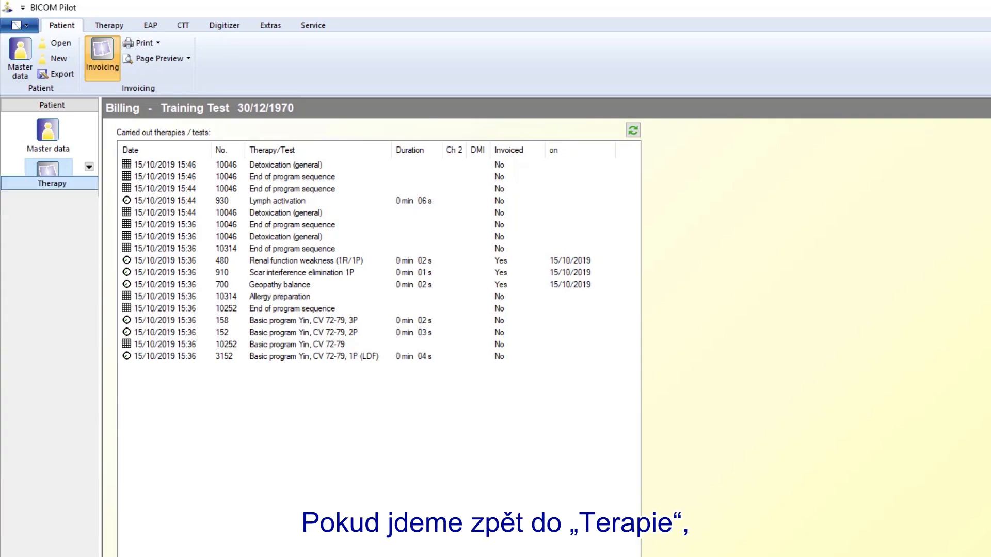
# - Check the open patient's therapy program view, return to the patient's master data and go to the comments about the patient
pyautogui.click(89, 167)
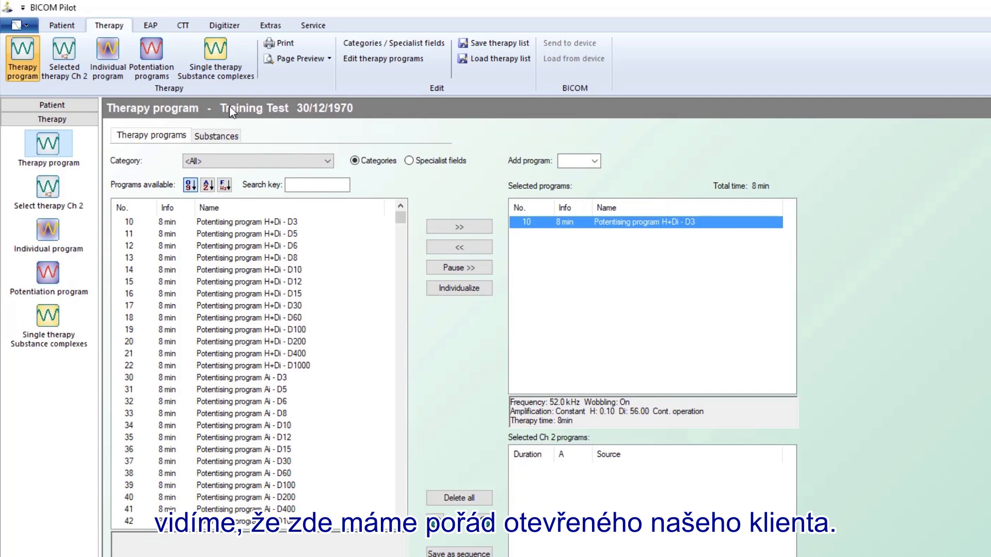
pyautogui.click(52, 108)
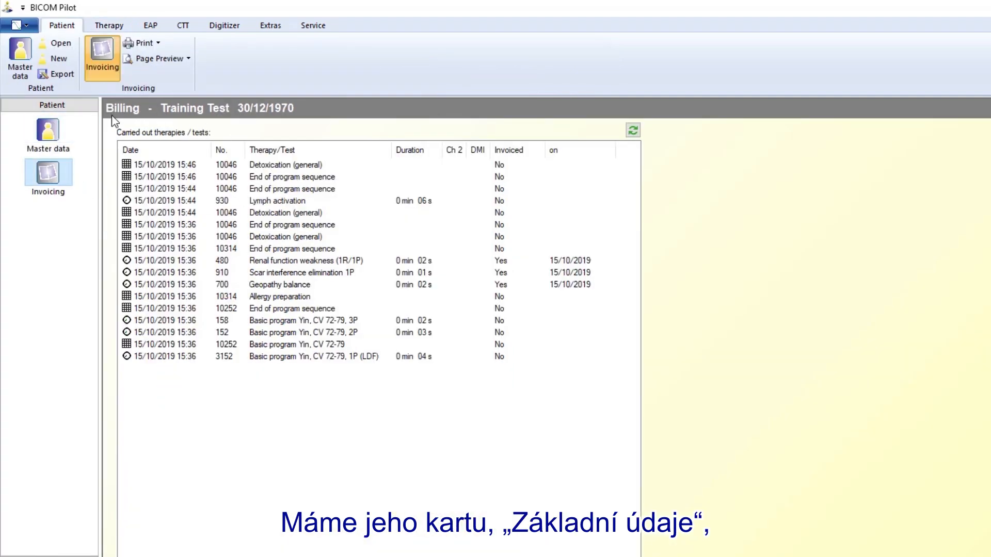
pyautogui.click(50, 130)
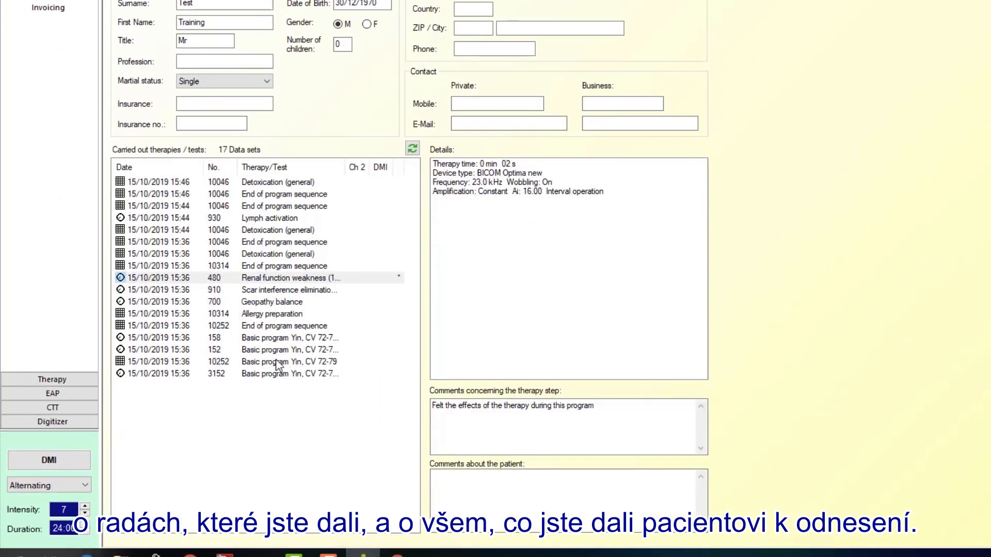
pyautogui.click(445, 486)
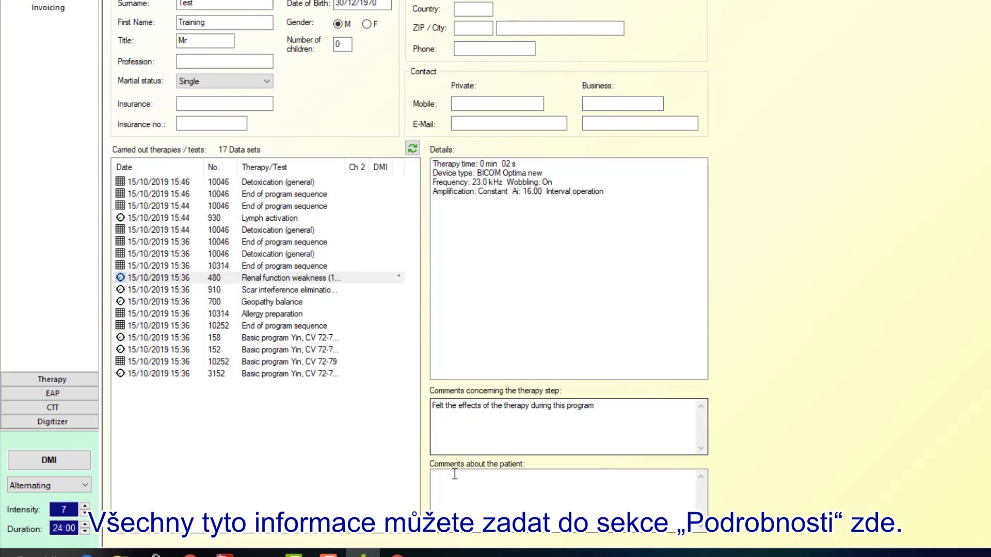